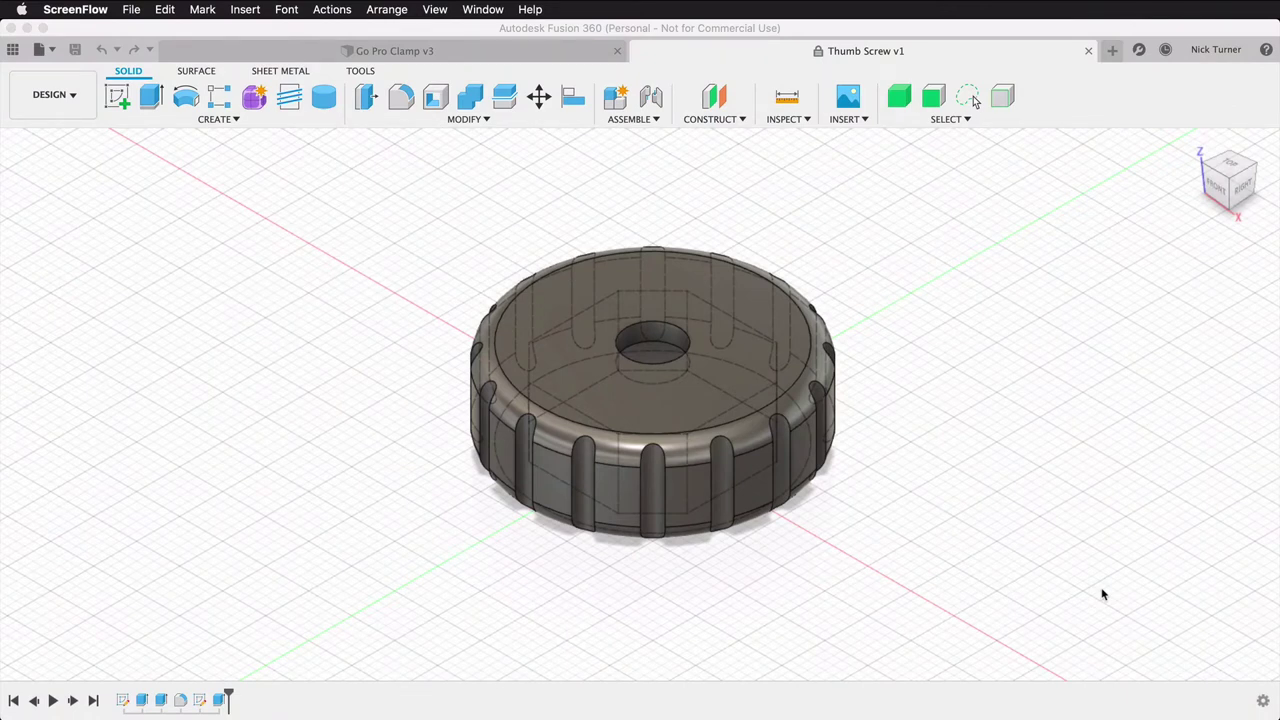
Step: Roll the knob's timeline back to the plain cylinder before knurling, then forward to the finished knob
left_click(655, 704)
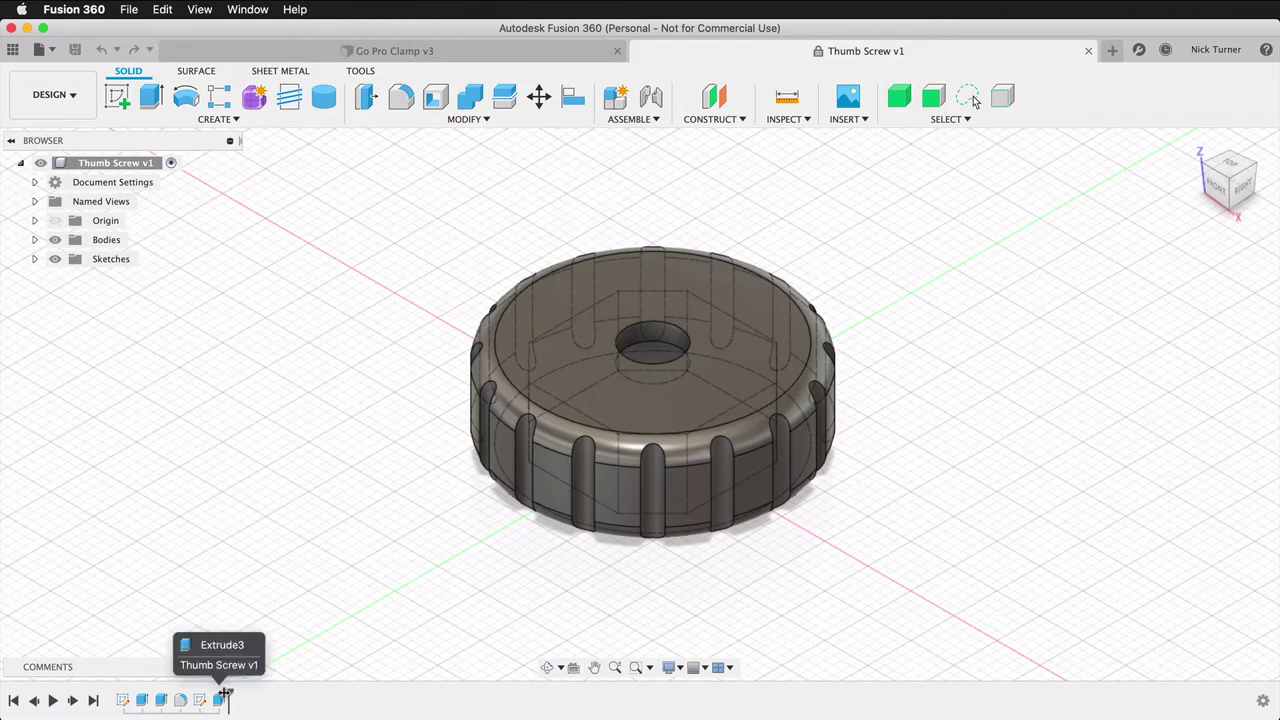
left_click_drag(217, 695, 170, 699)
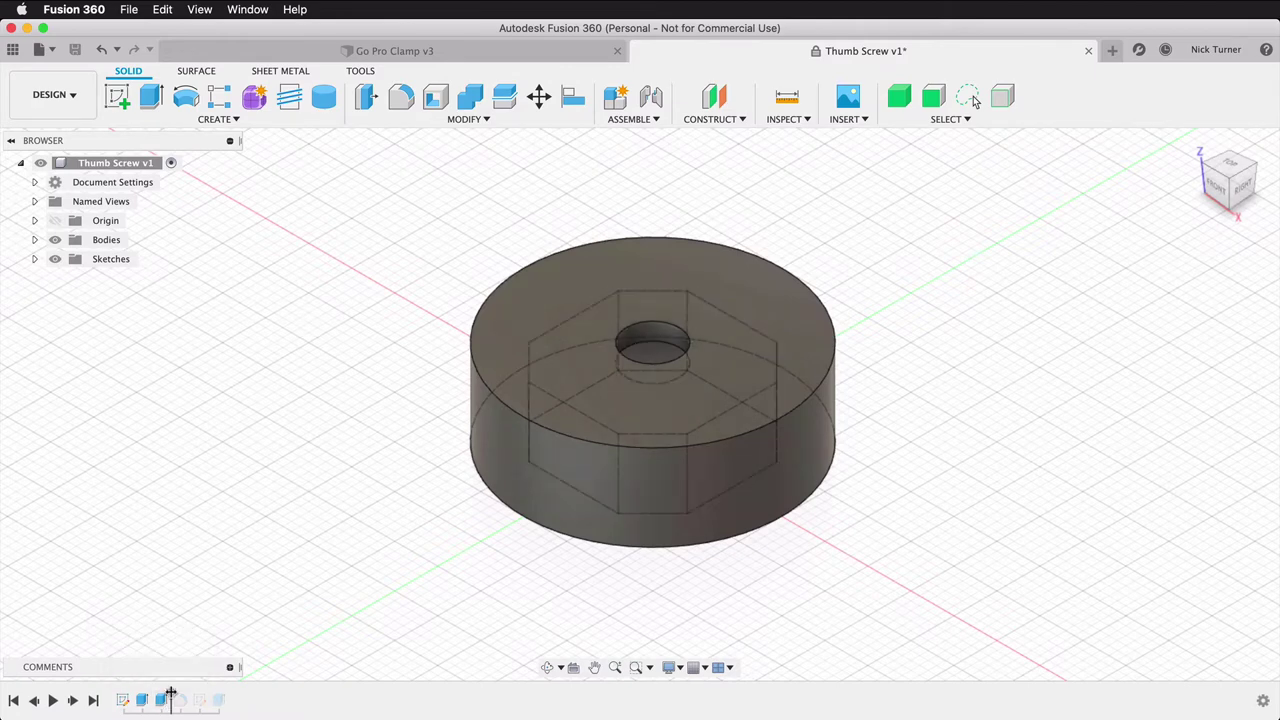
left_click_drag(171, 695, 228, 700)
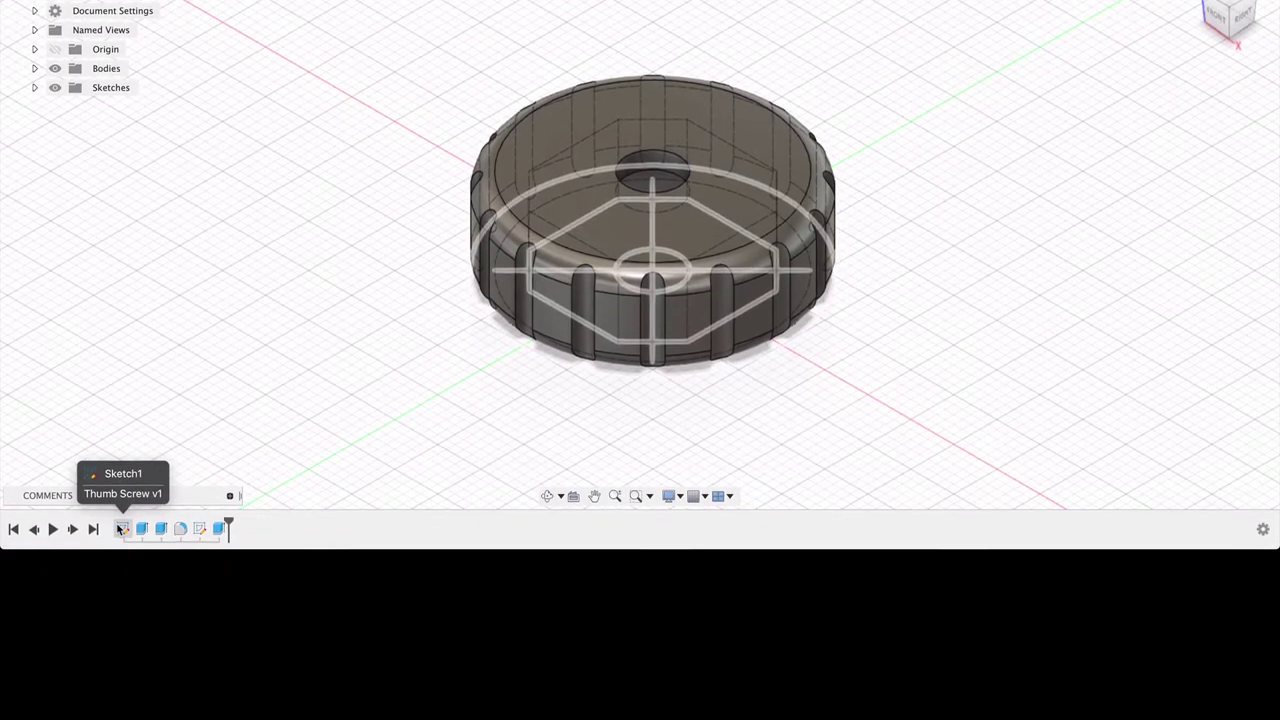
Step: Edit Sketch1 and zoom in on the octagon recess inside the Ø30 circle
right_click(117, 695)
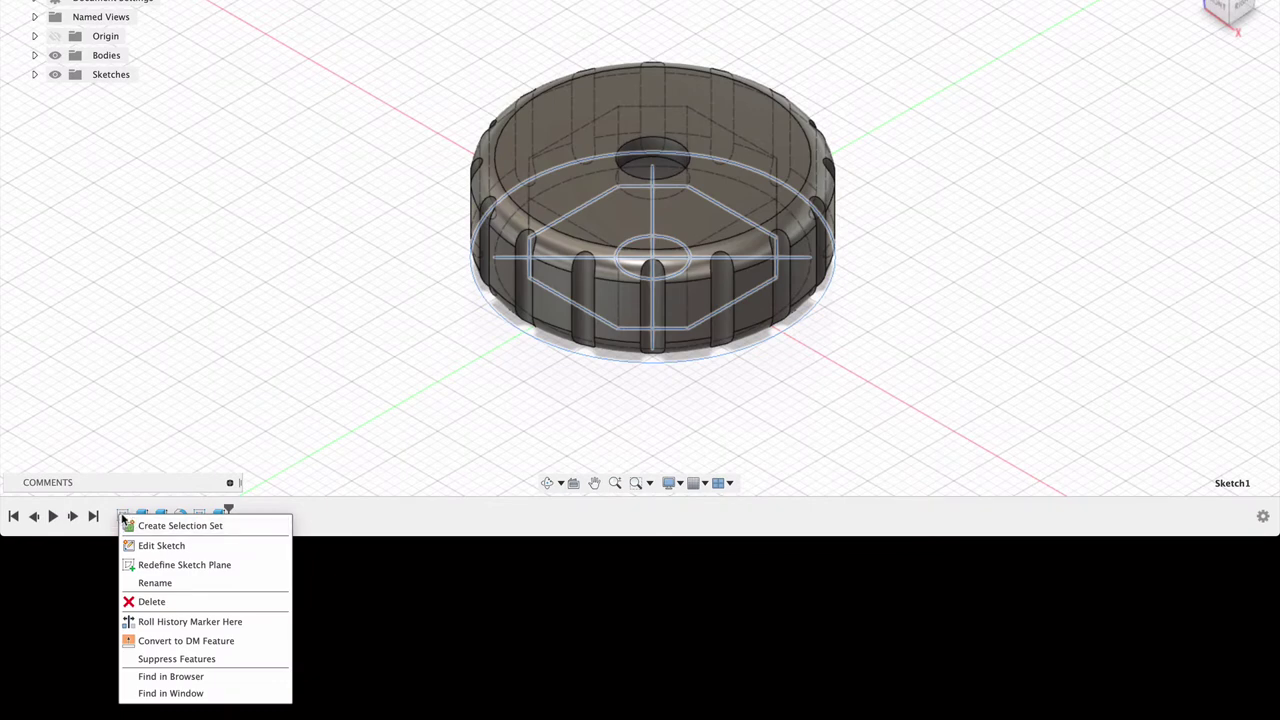
left_click(160, 545)
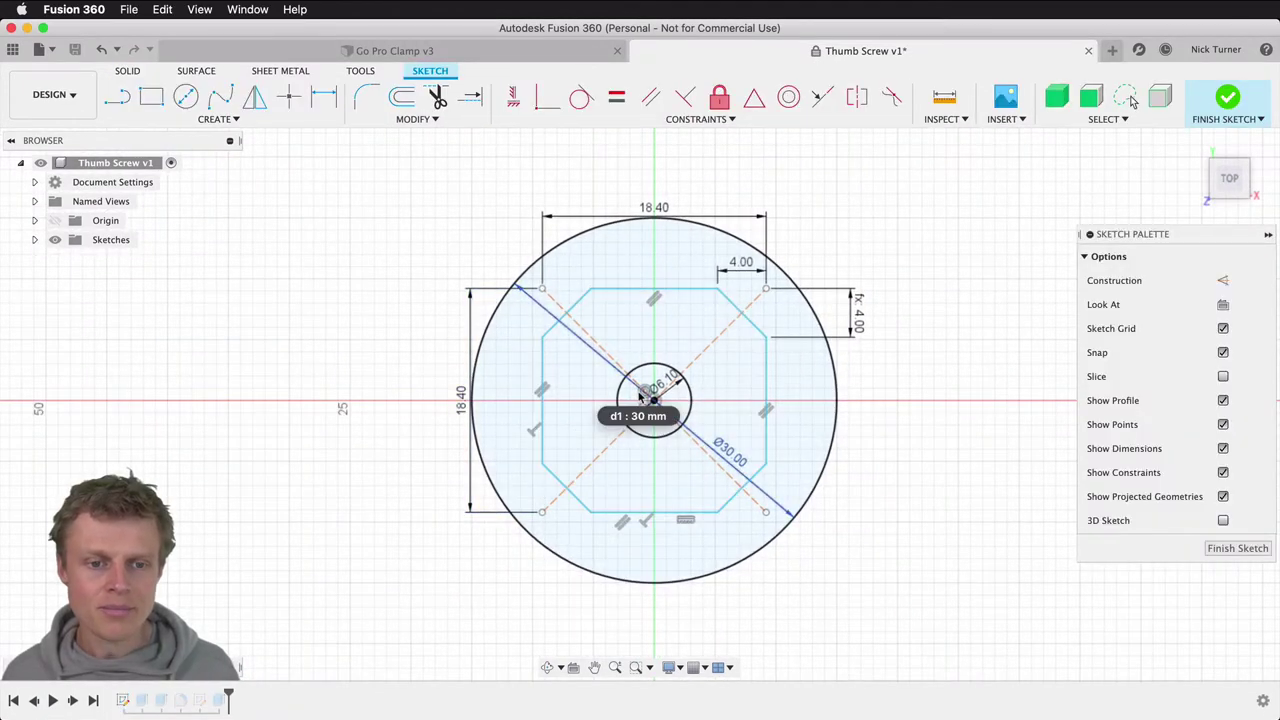
scroll(640, 397, "up", 5)
scroll(640, 397, "up", 2)
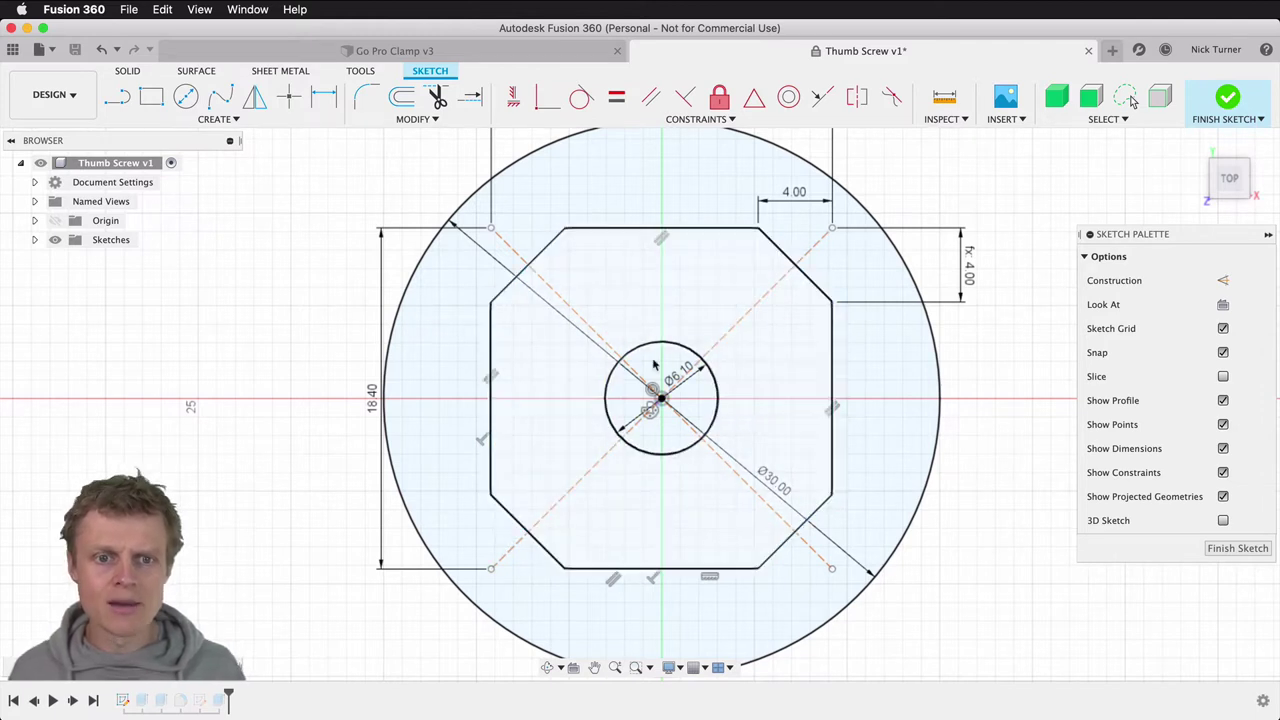
Step: Dimension the octagon between opposite chamfer edges, giving a 20.365 mm aligned distance
left_click(322, 97)
left_click(522, 526)
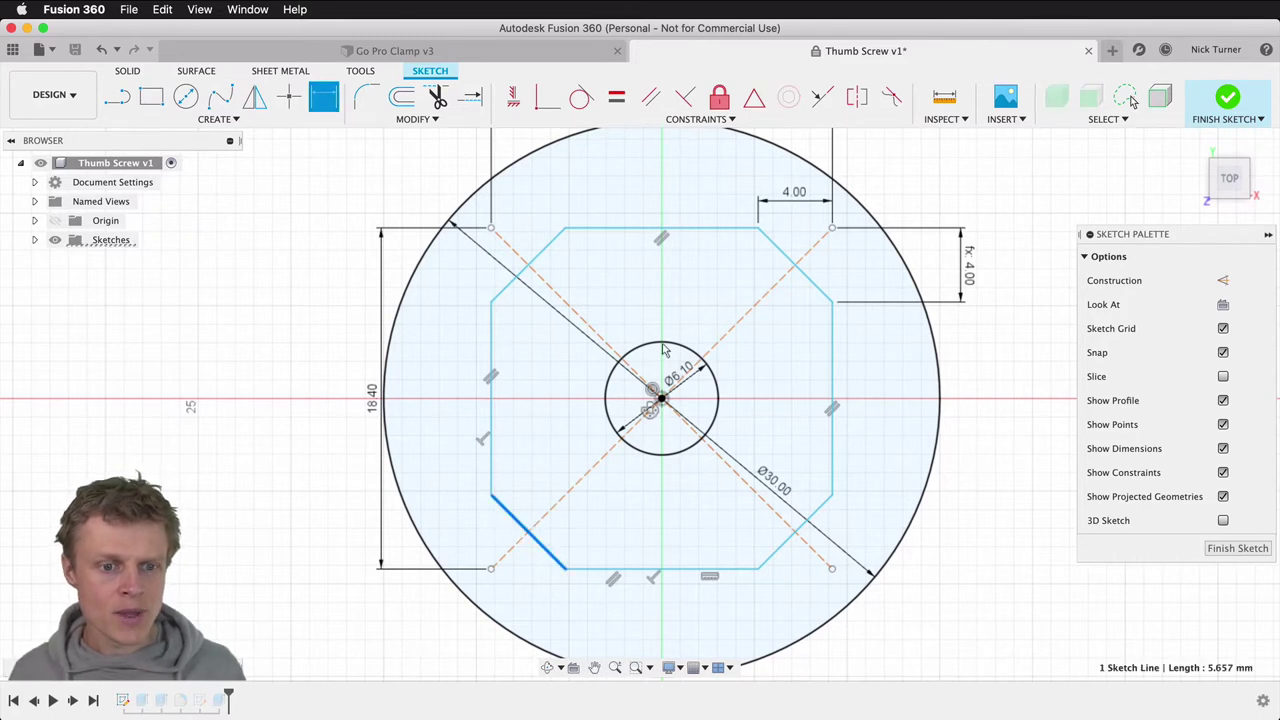
left_click(795, 264)
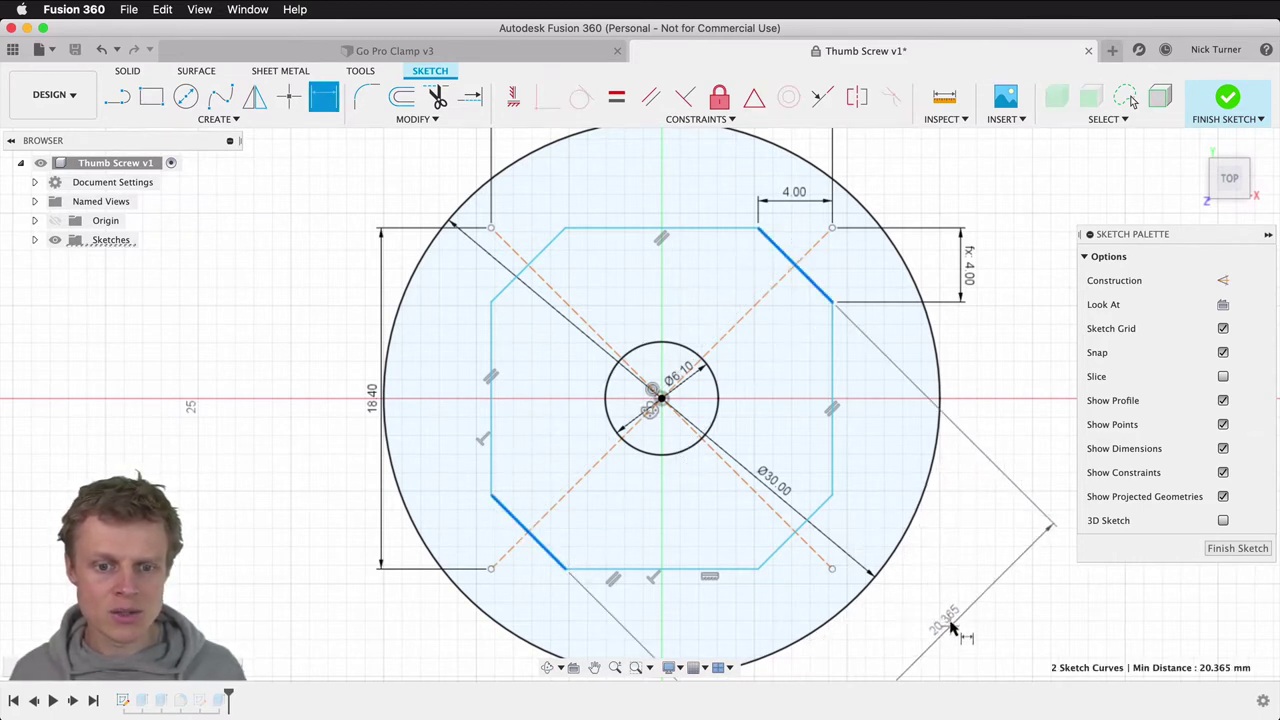
left_click(953, 630)
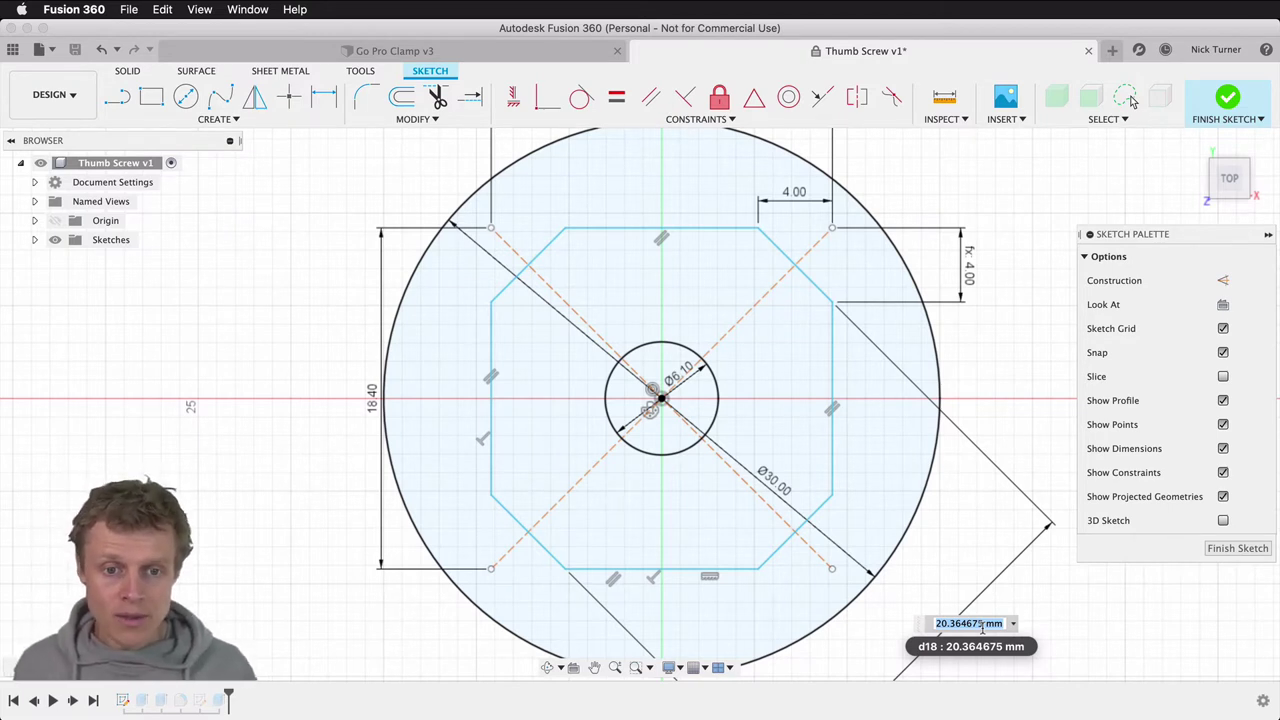
key("Return")
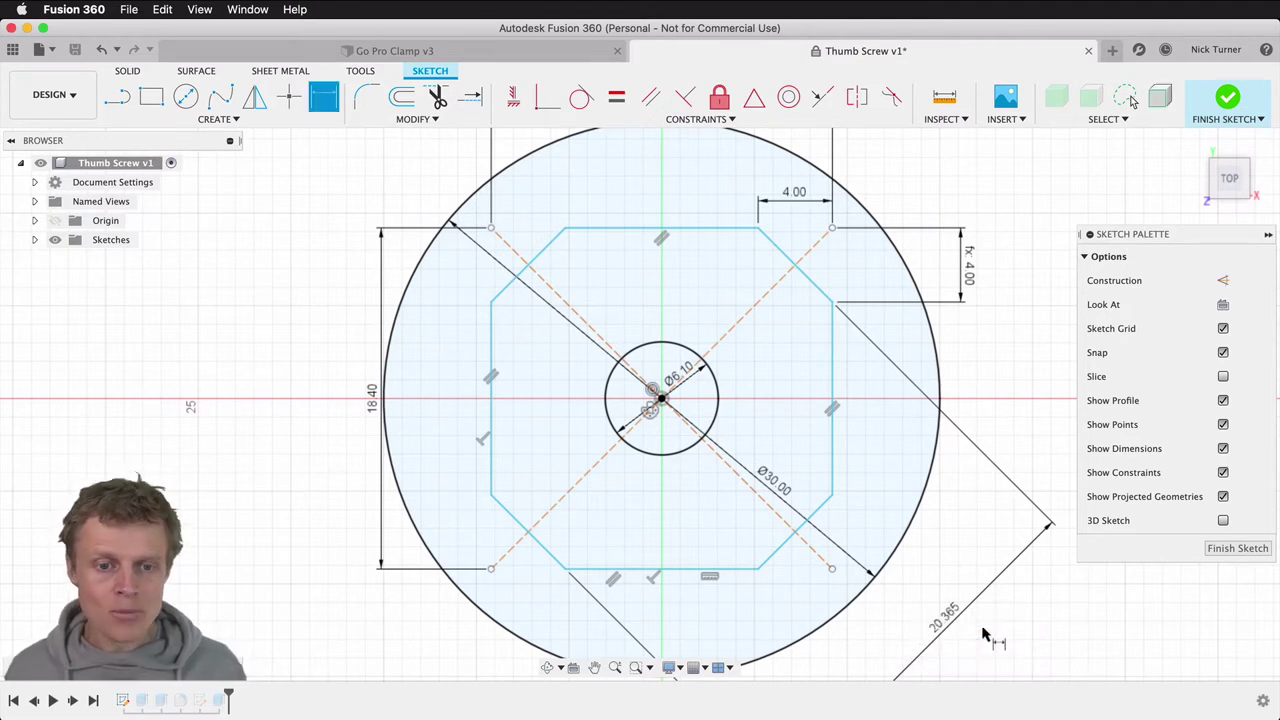
scroll(914, 443, "left", 3)
scroll(914, 445, "up", 2)
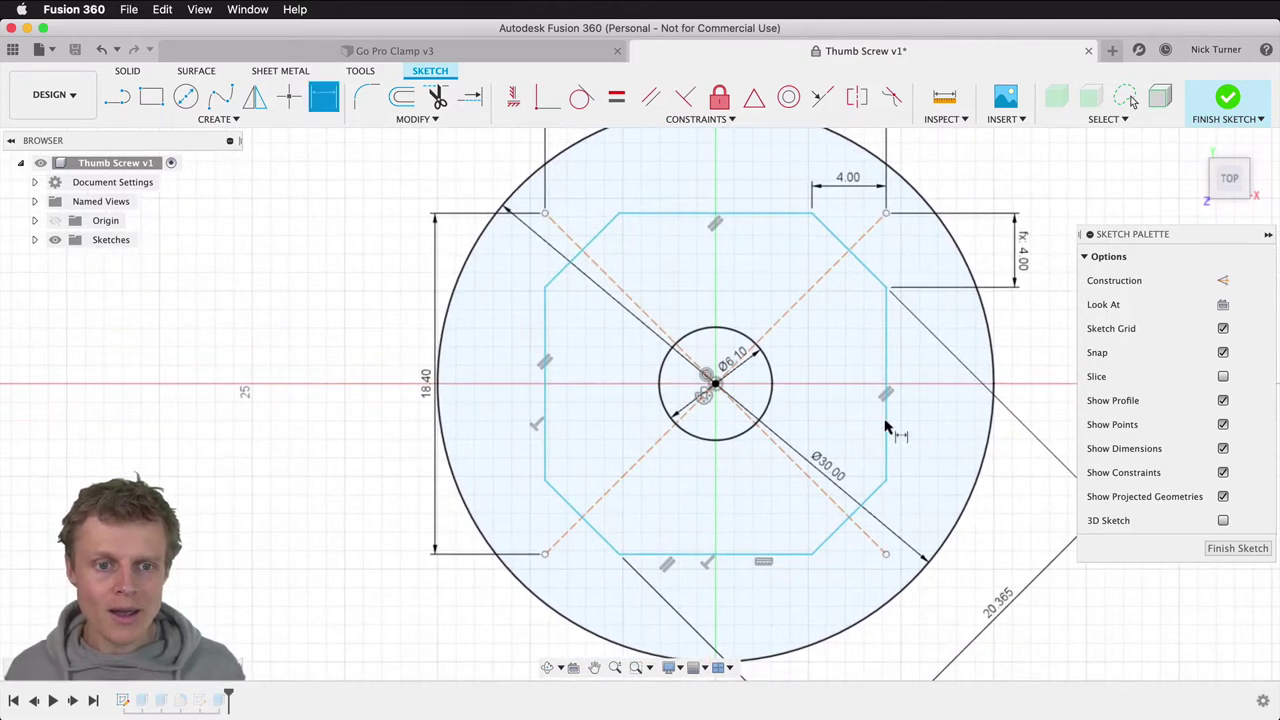
Step: Delete the octagon's two diagonal construction lines
left_click(798, 308)
key("Delete")
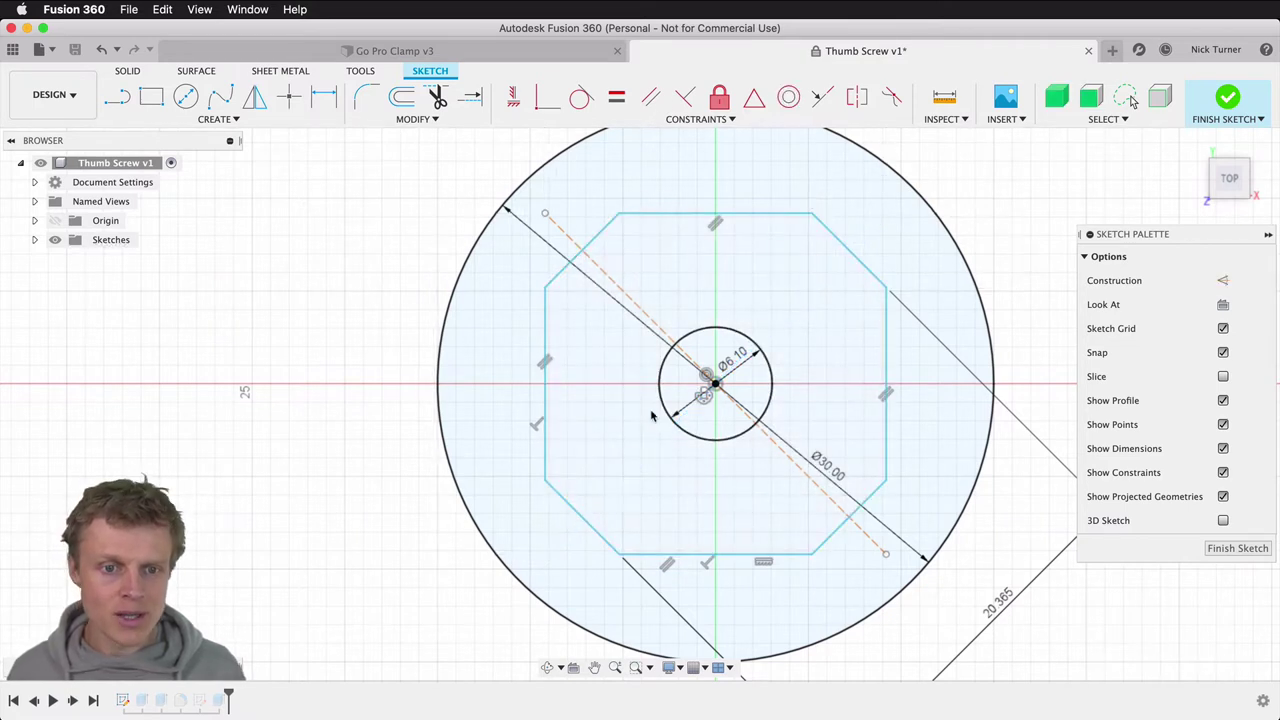
left_click(636, 307)
key("Delete")
Step: Delete the octagon outline and the leftover short line, keeping the Ø30 circle and Ø6.10 hole
left_click(803, 555)
double_click(700, 555)
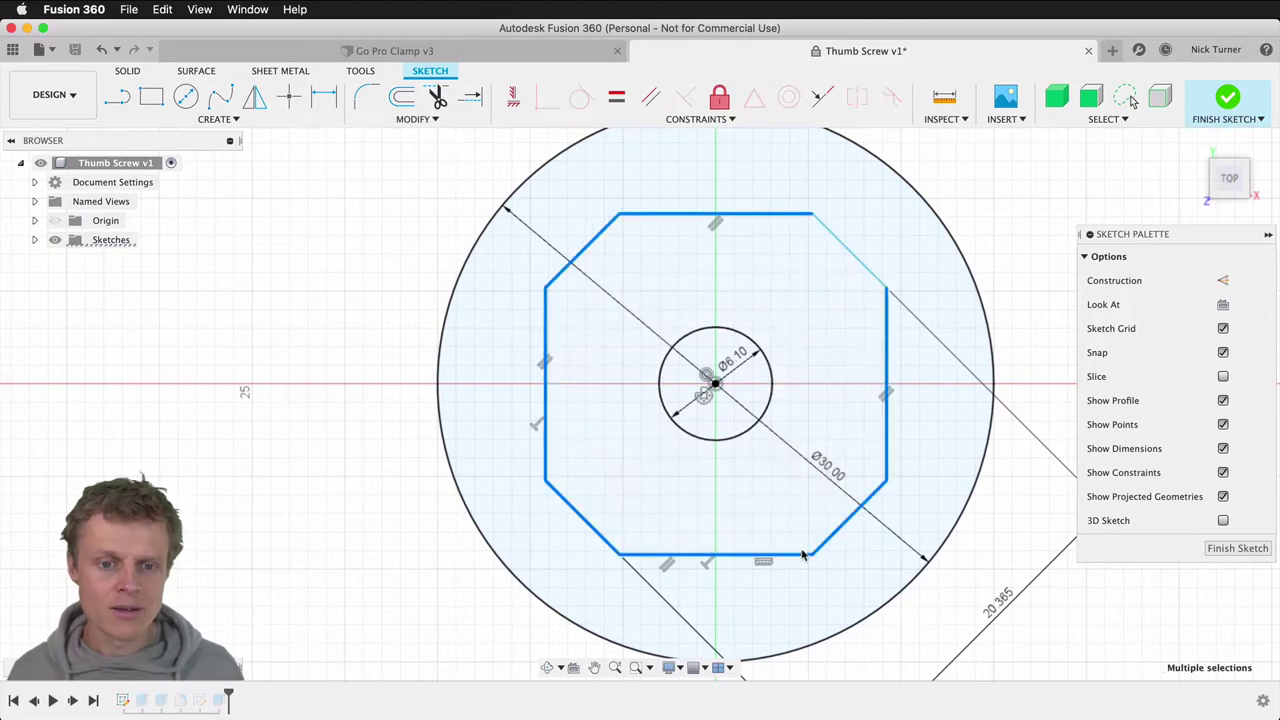
key("x")
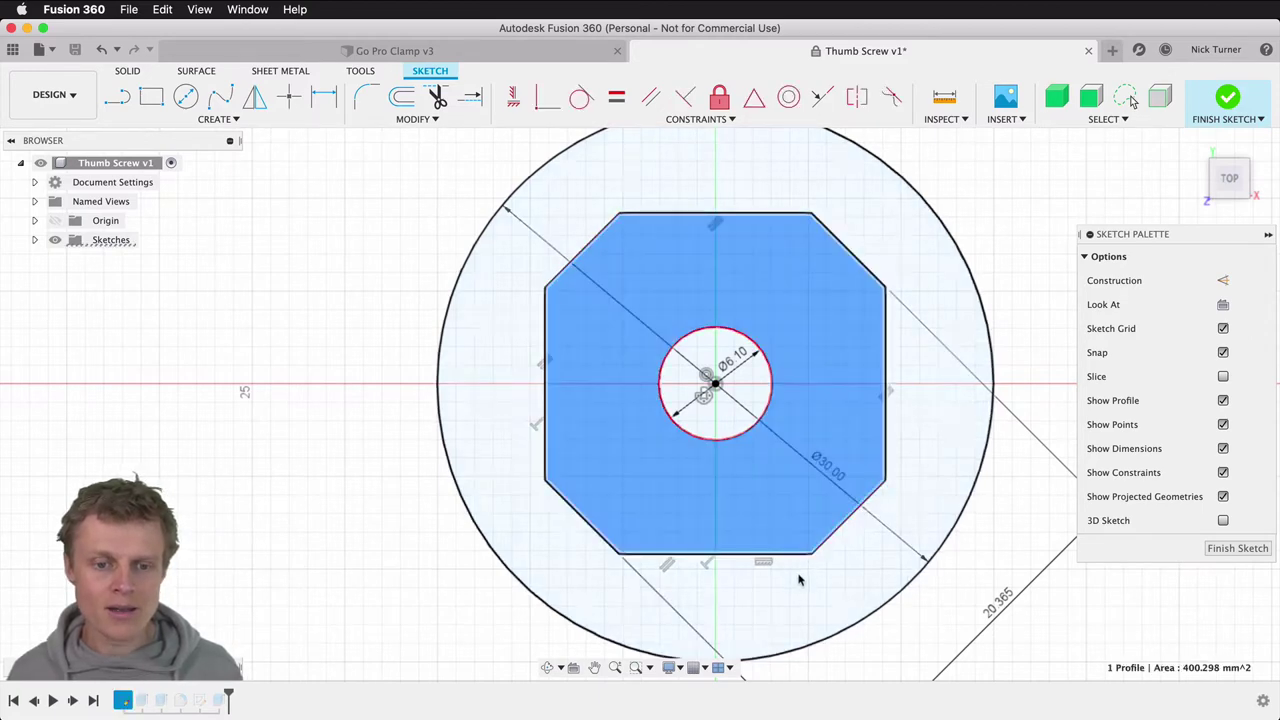
left_click(788, 555)
key("super+z")
key("super+shift+z")
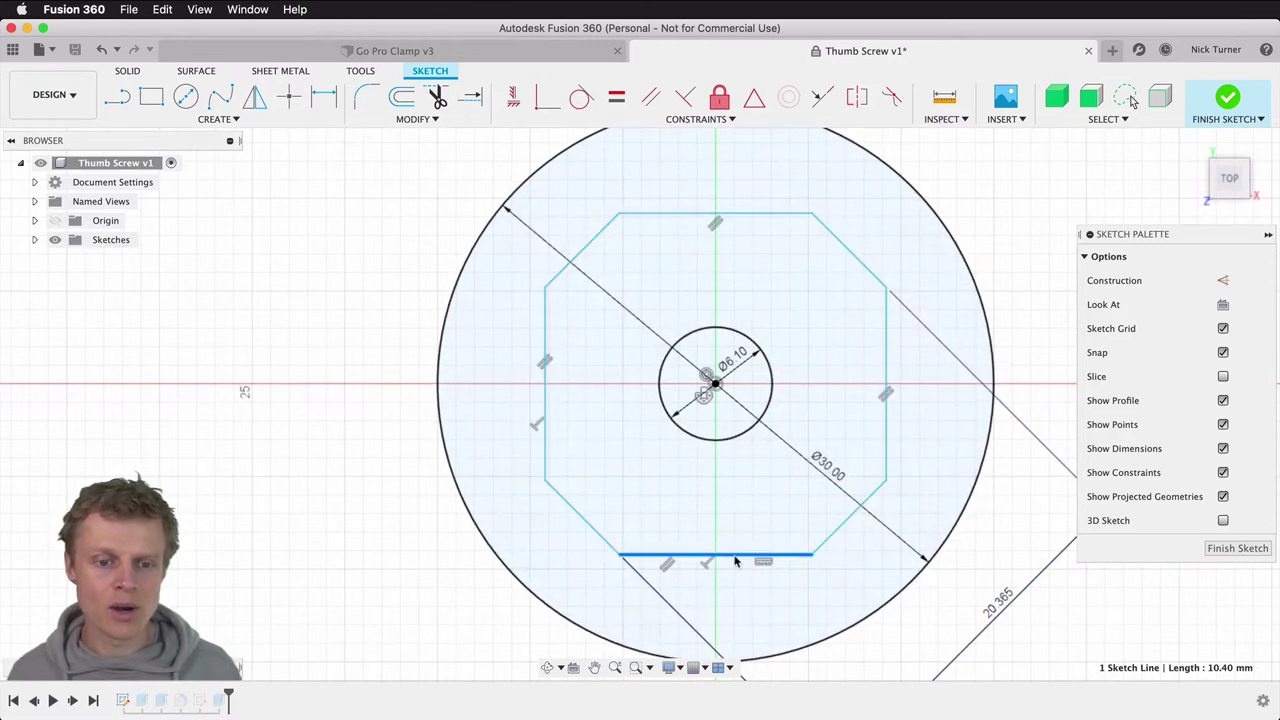
double_click(735, 556)
key("Escape")
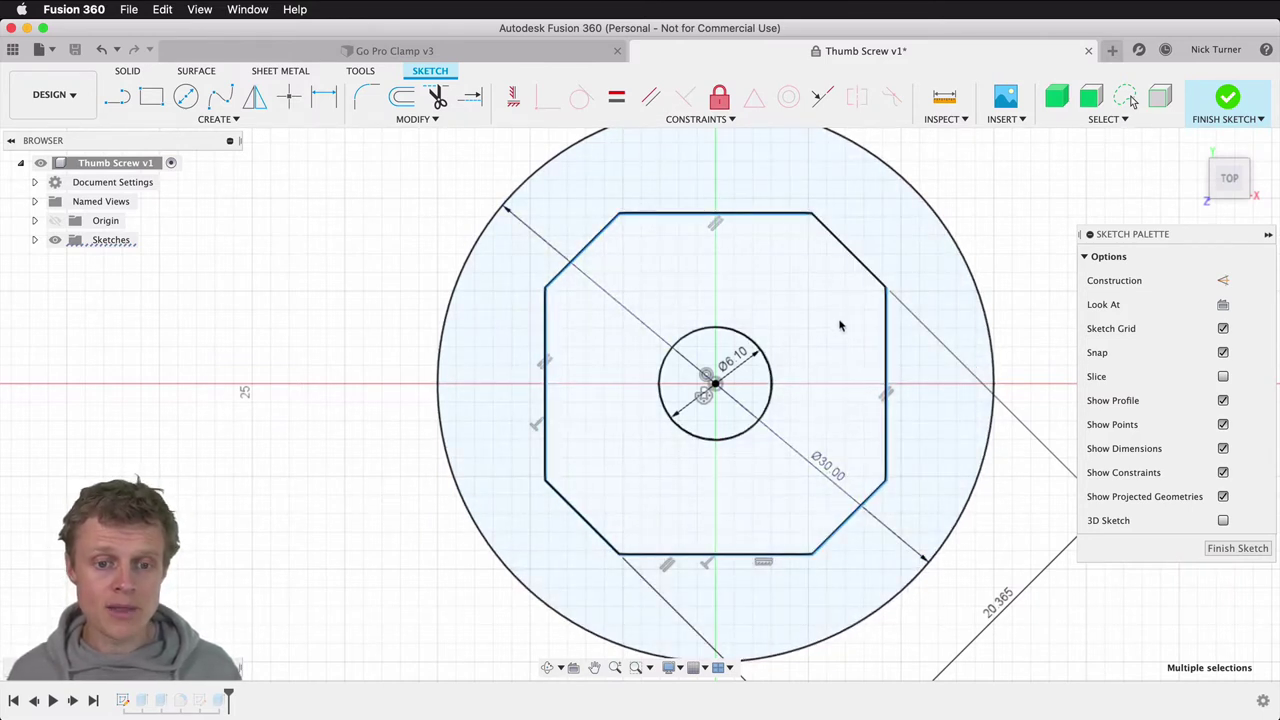
key("Delete")
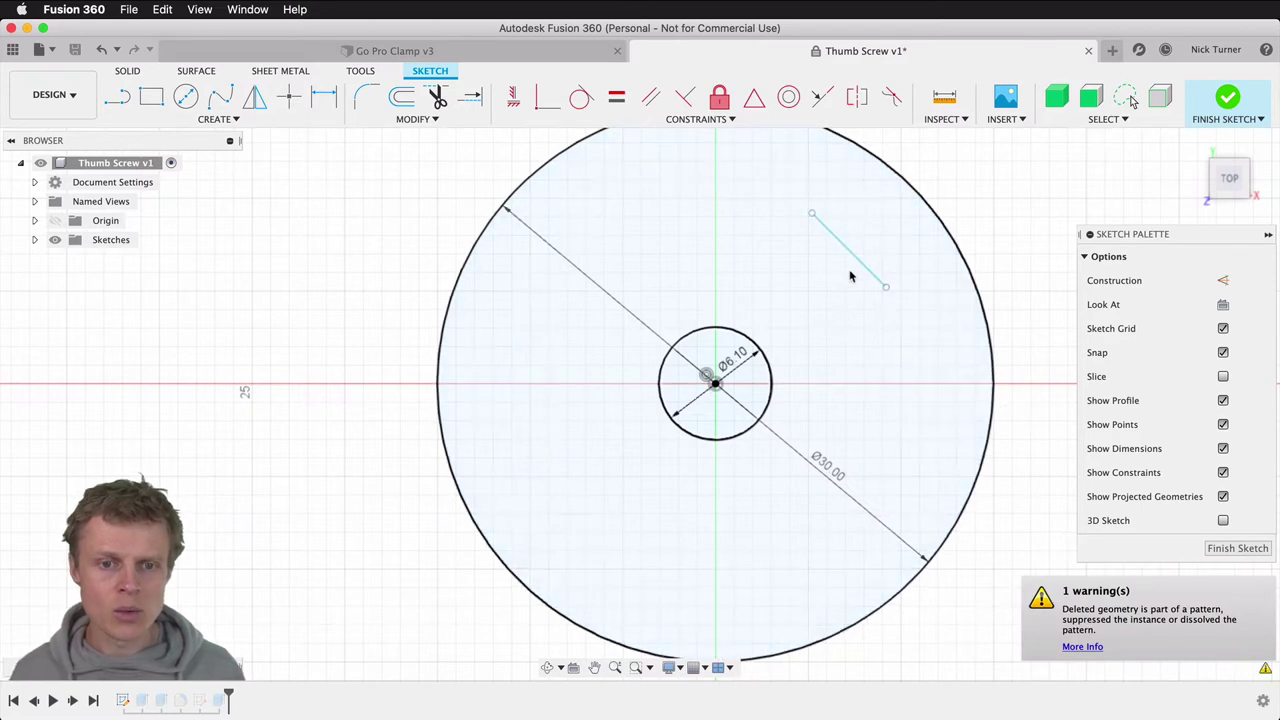
left_click(852, 256)
key("Delete")
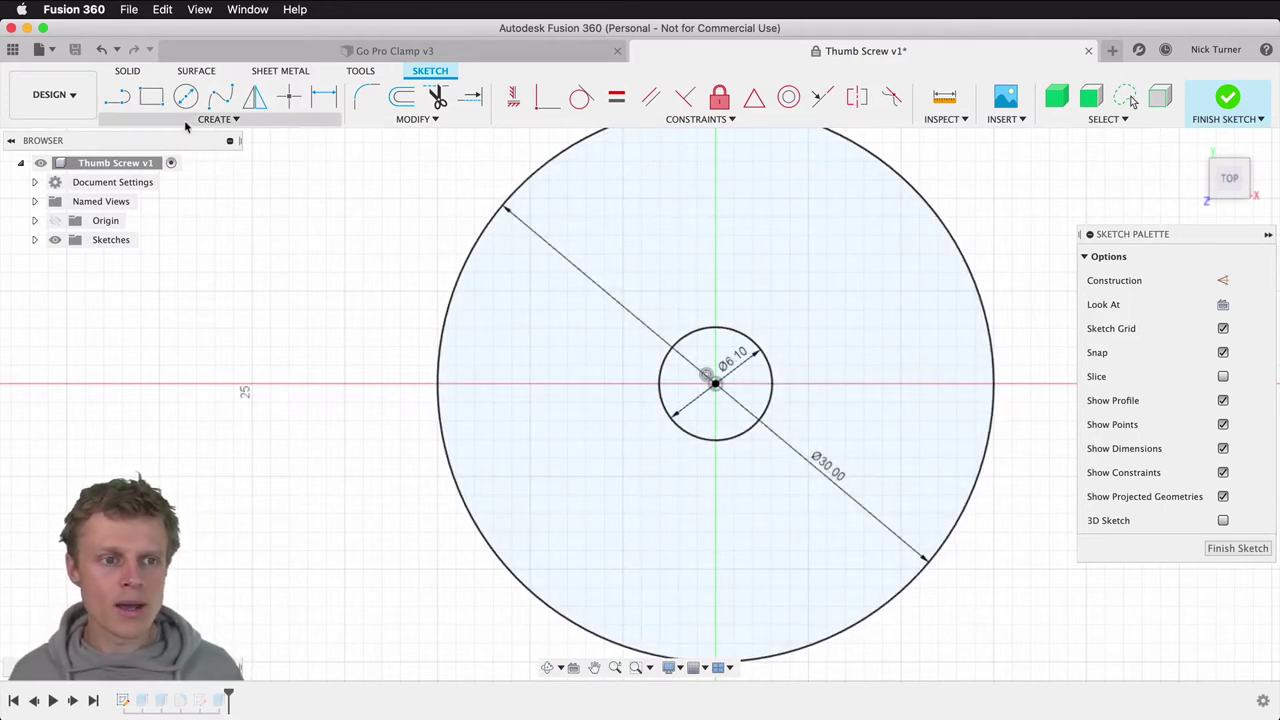
Step: Draw an 18.4 × 18.4 mm center rectangle on the circle's centre
left_click(246, 124)
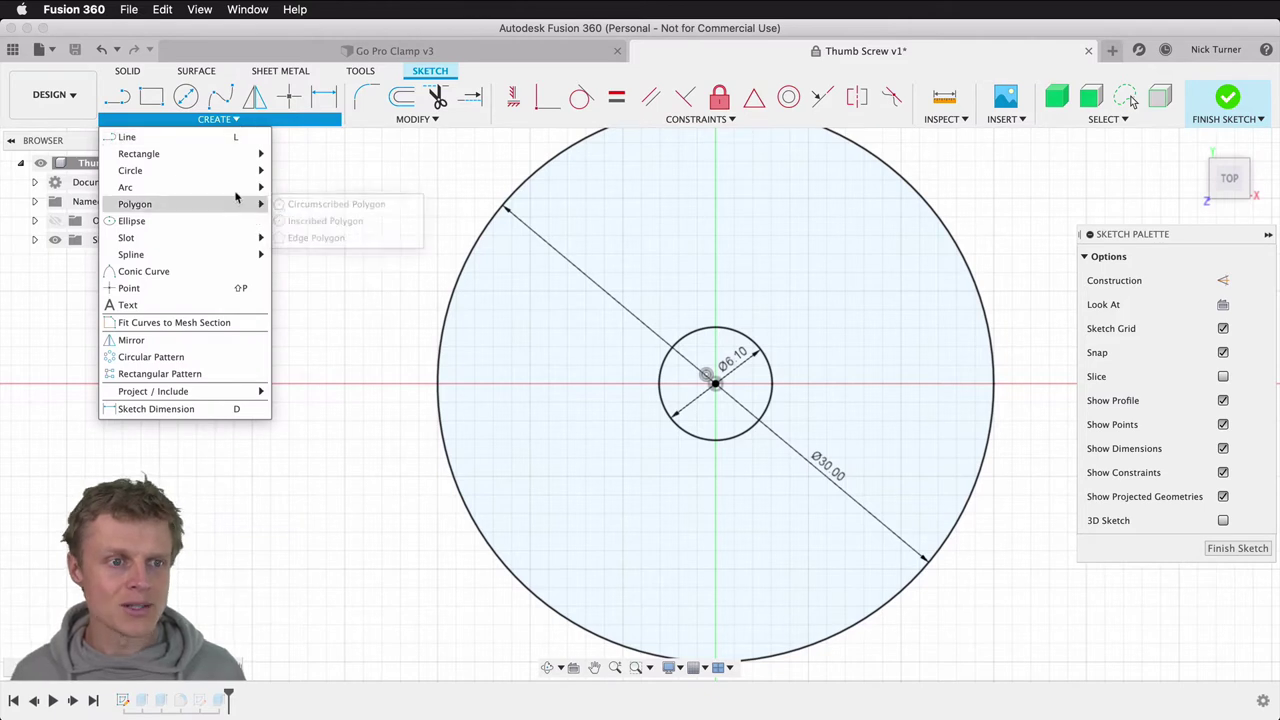
mouse_move(200, 153)
left_click(301, 188)
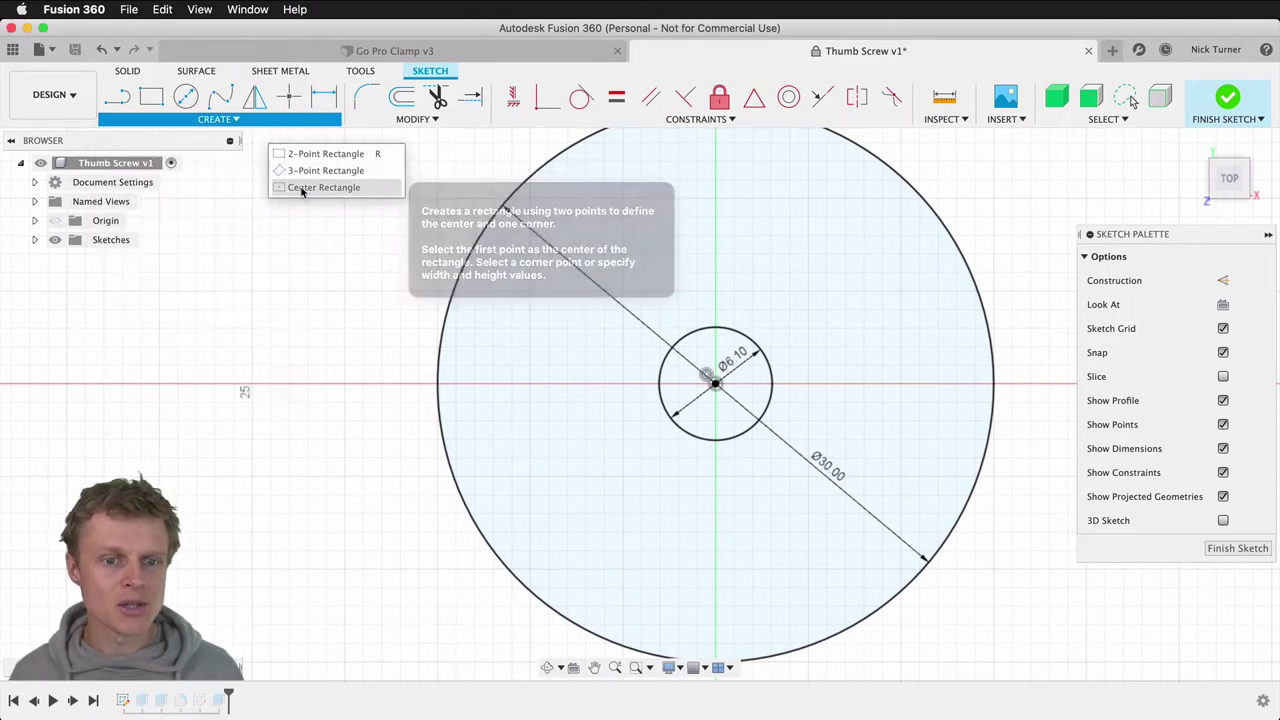
left_click(715, 383)
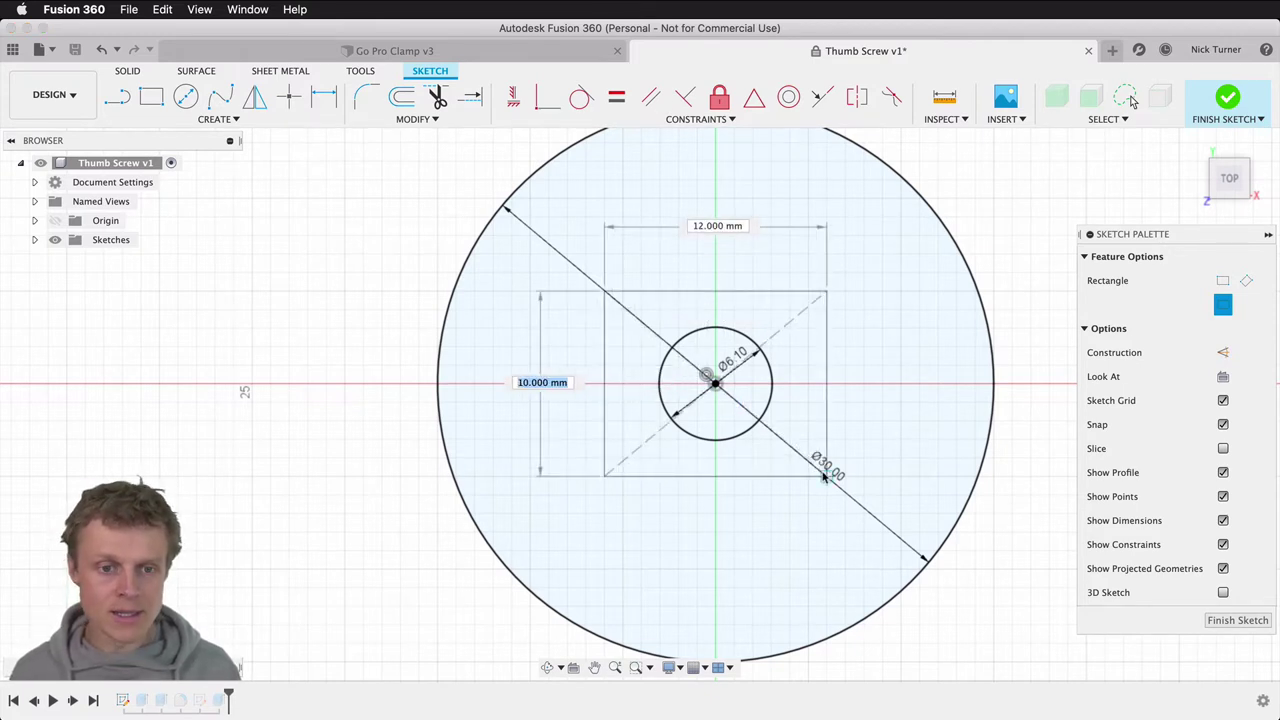
type("18")
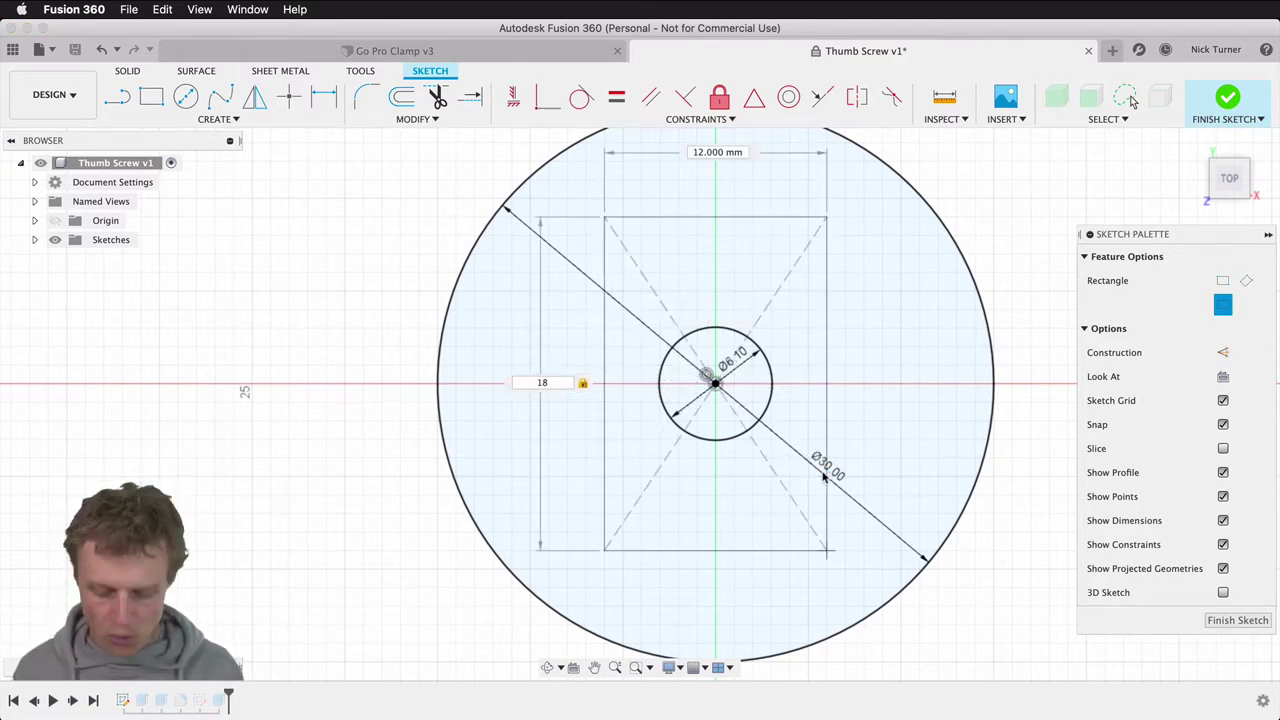
type(".4")
key("Tab")
type("18.4")
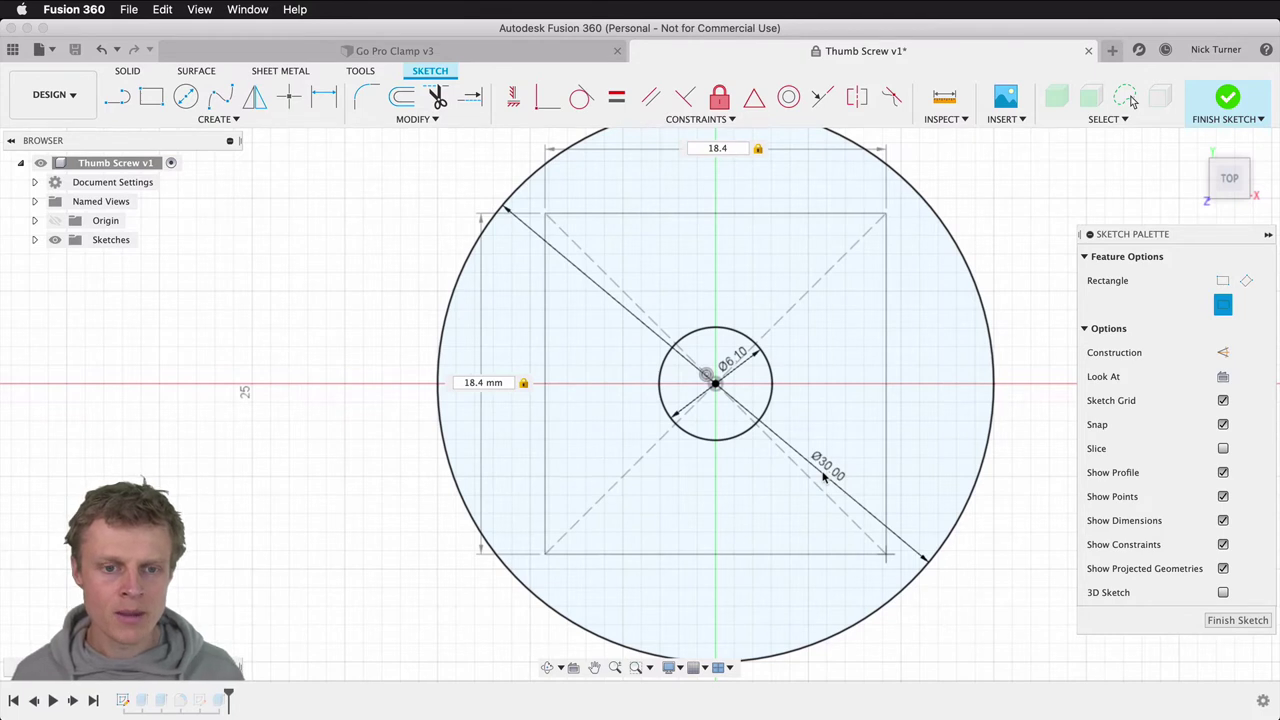
key("Return")
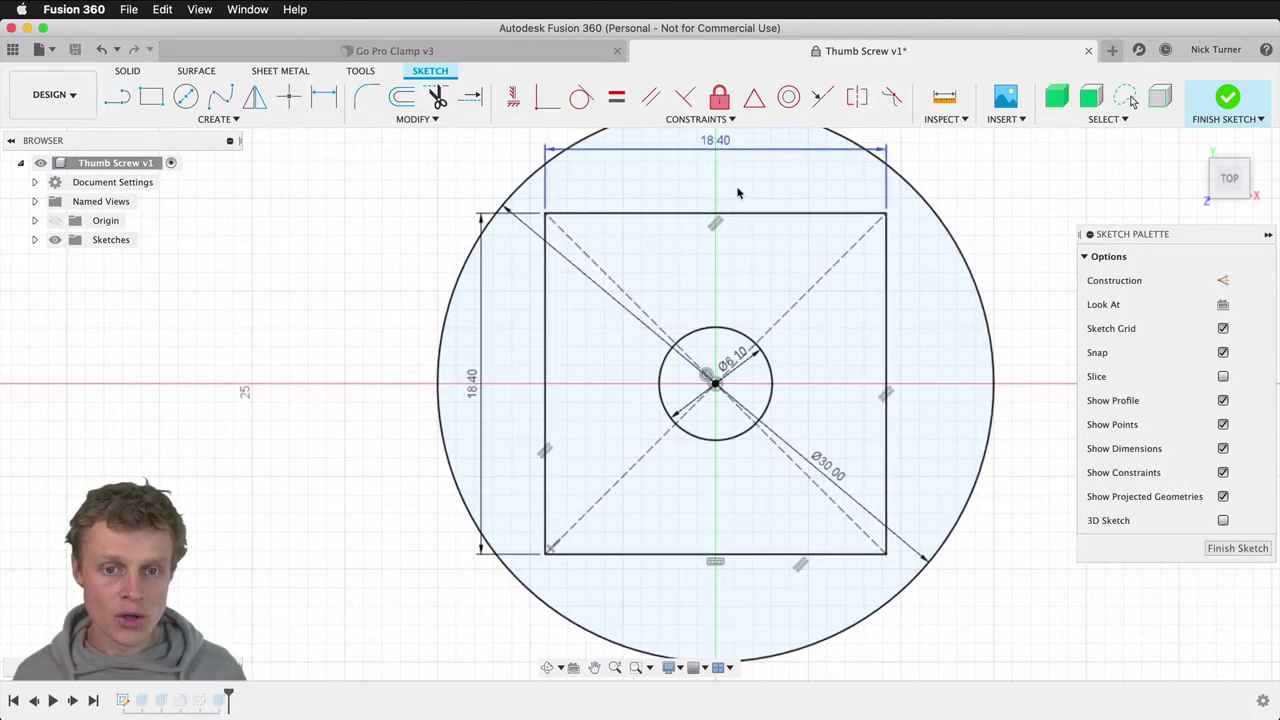
Step: Delete the 18.40 mm square's two diagonal construction lines
left_click(615, 284)
key("Delete")
left_click(822, 280)
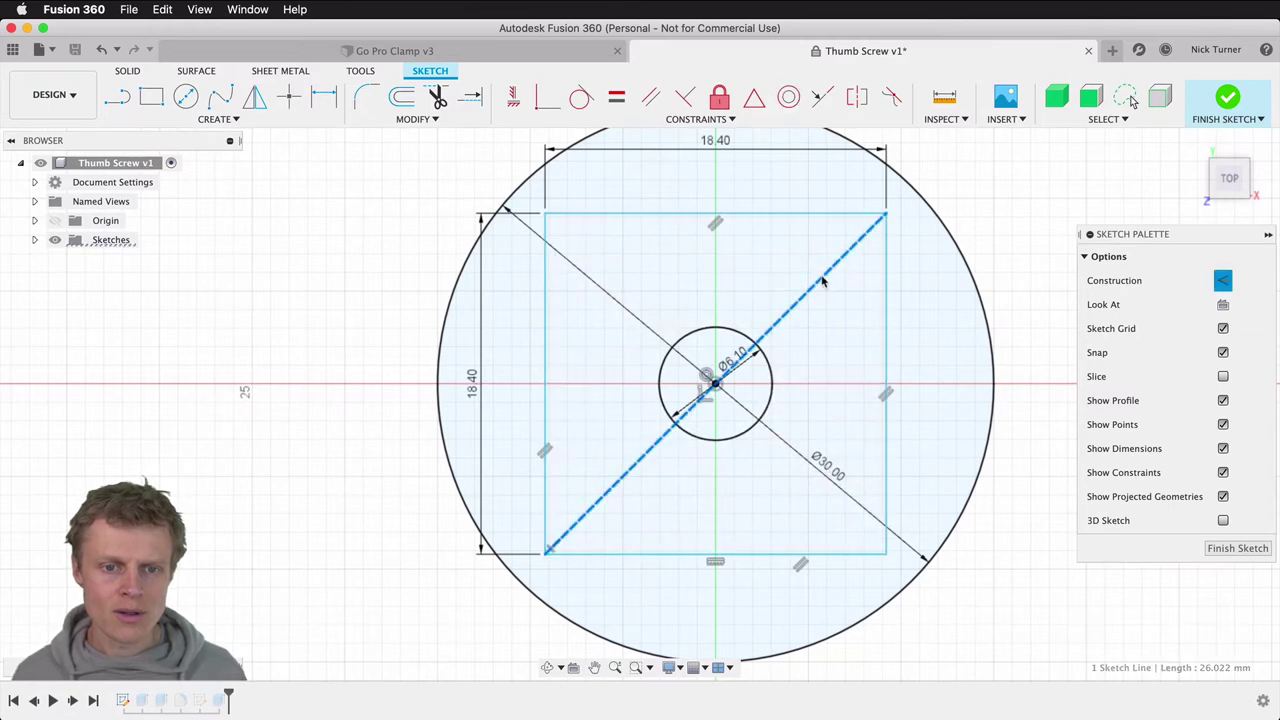
key("Delete")
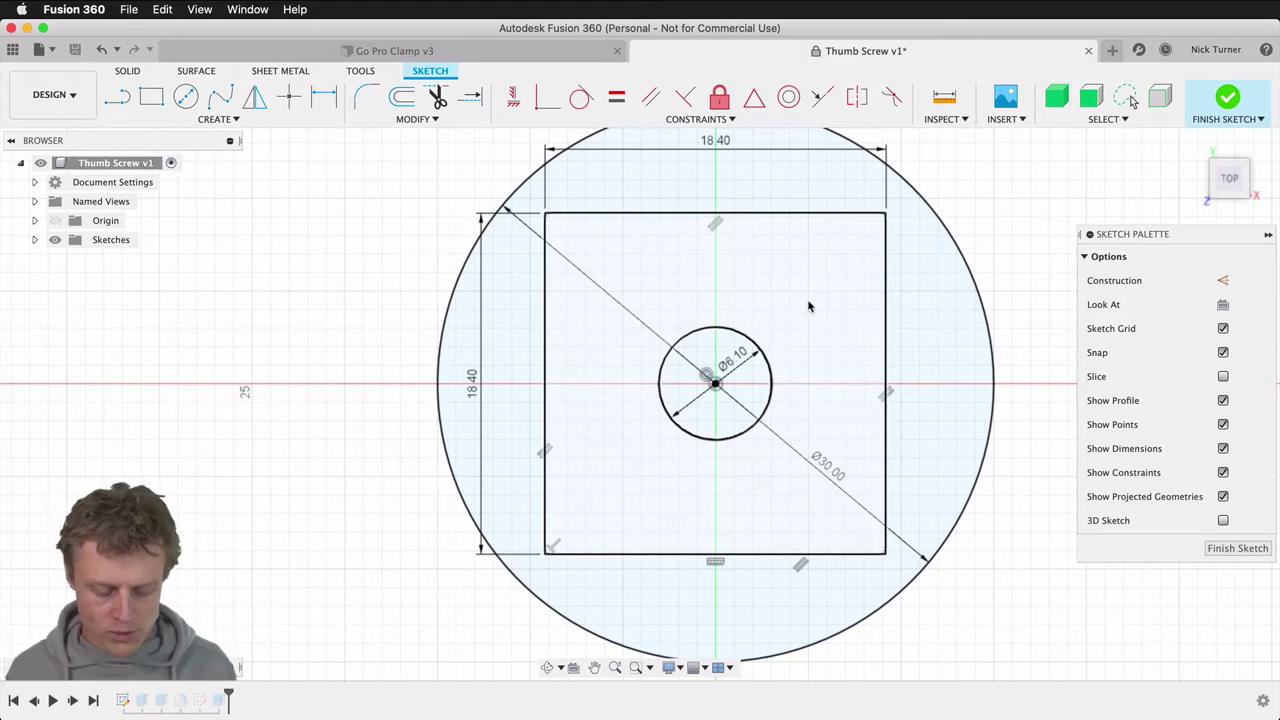
left_click(240, 120)
Step: Draw a 22 × 22 mm center rectangle on the circle's centre
mouse_move(170, 201)
mouse_move(175, 158)
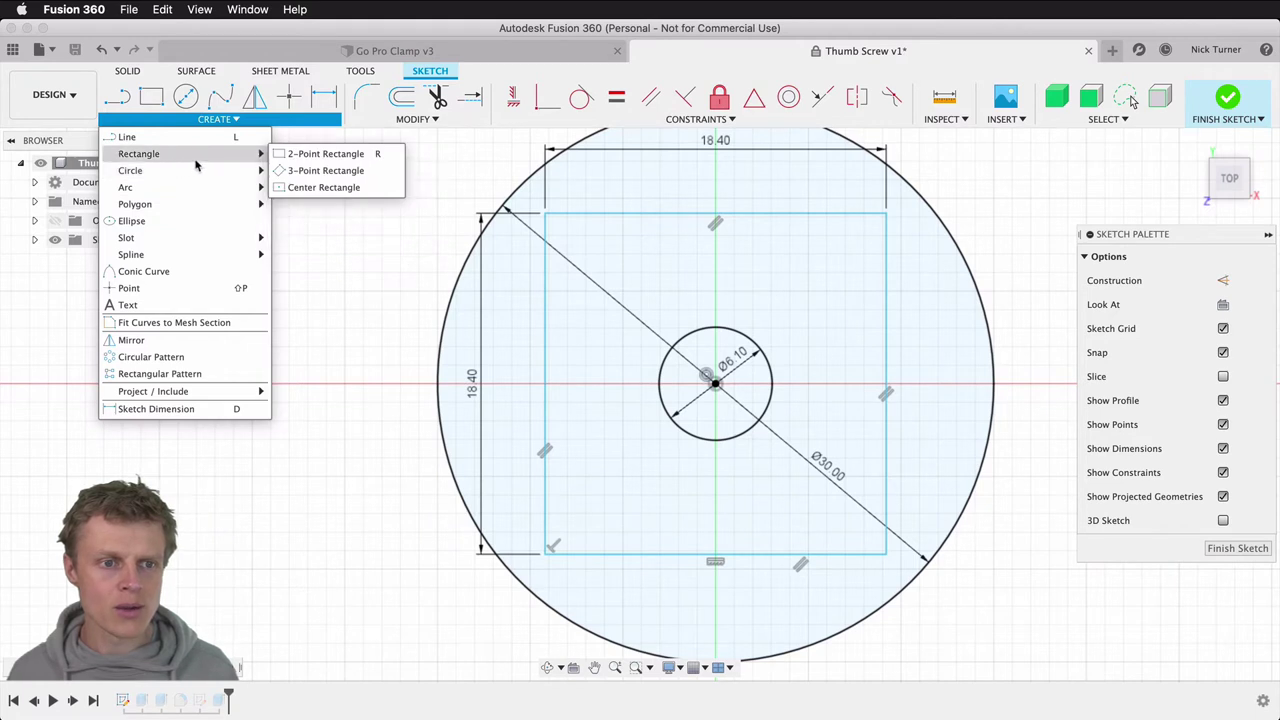
left_click(330, 187)
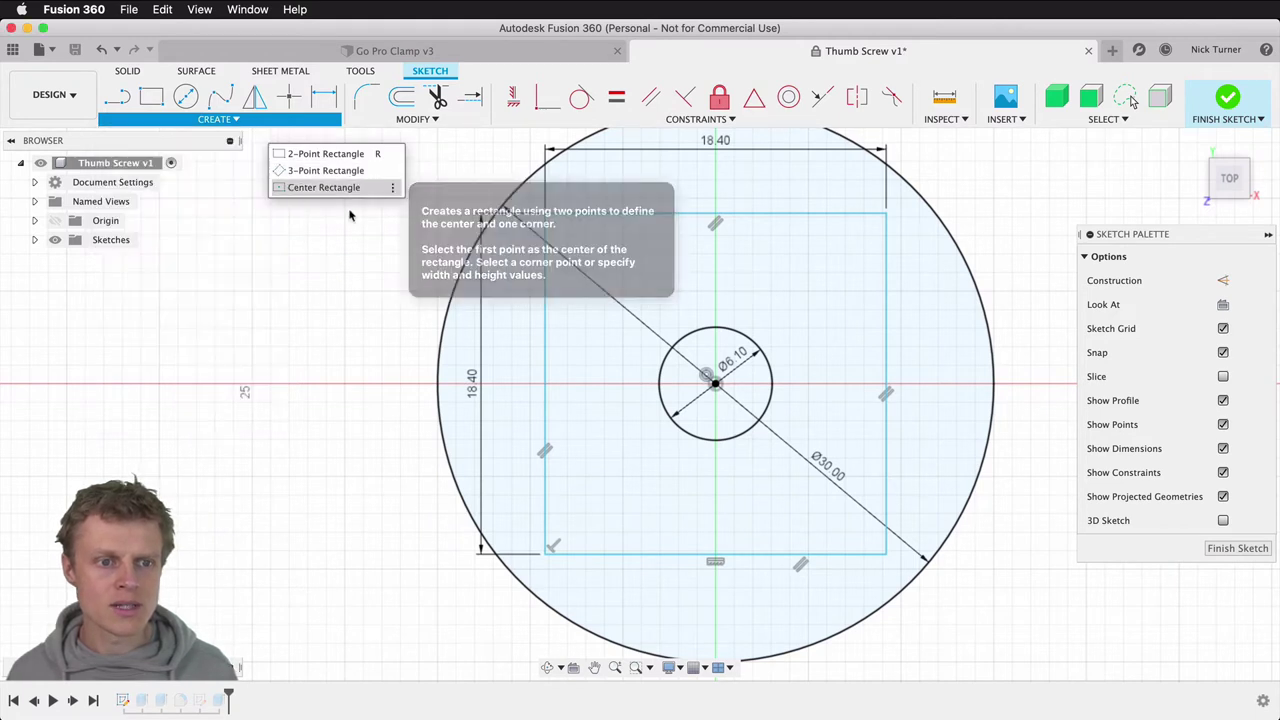
left_click(715, 383)
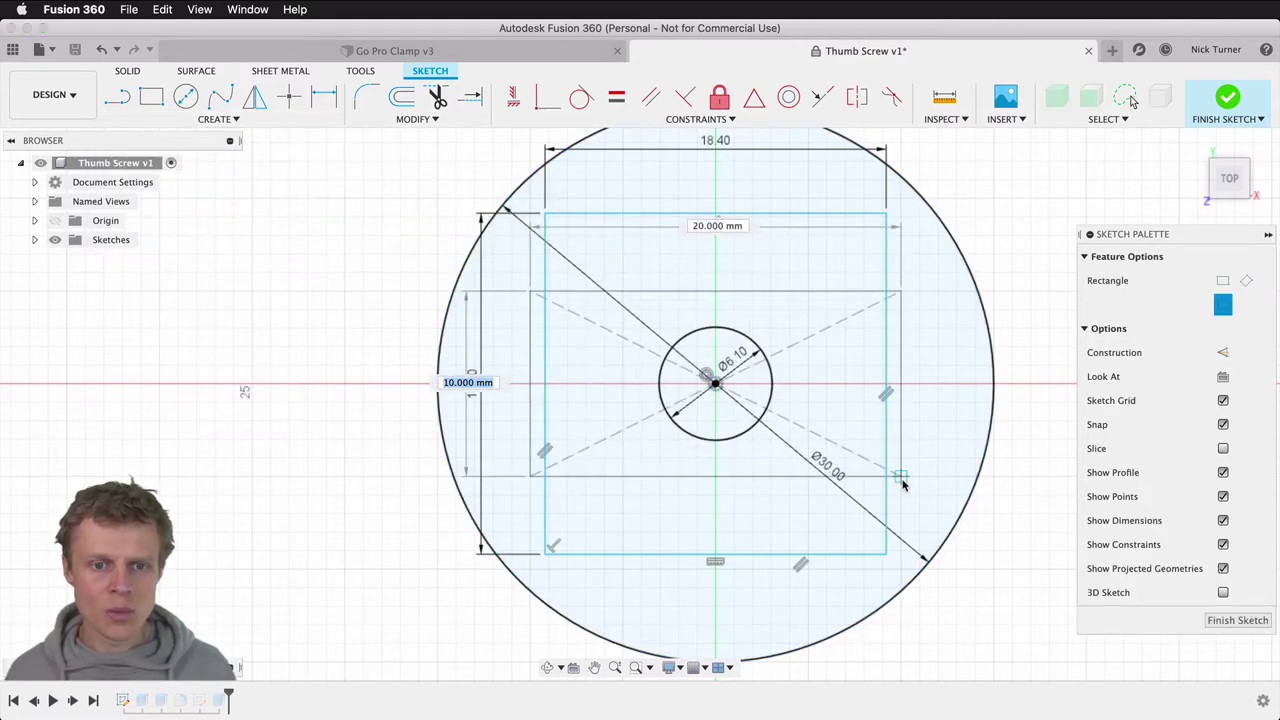
type("22")
key("Tab")
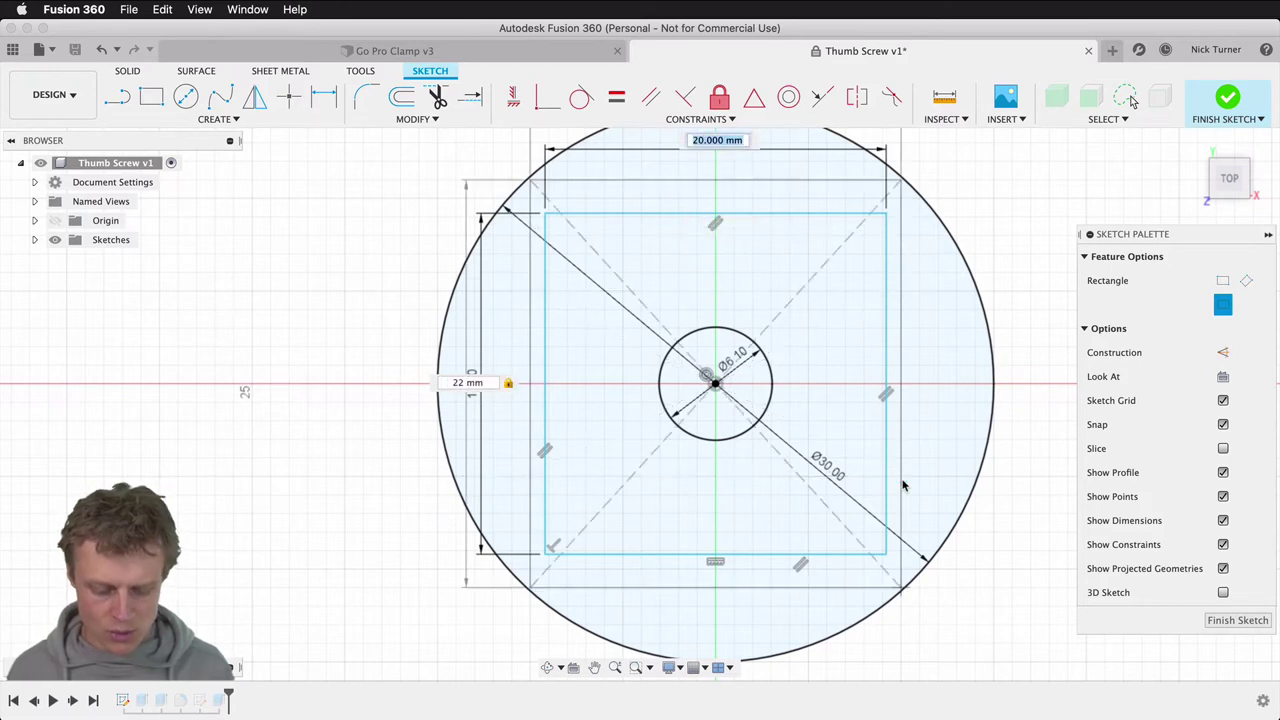
type("22")
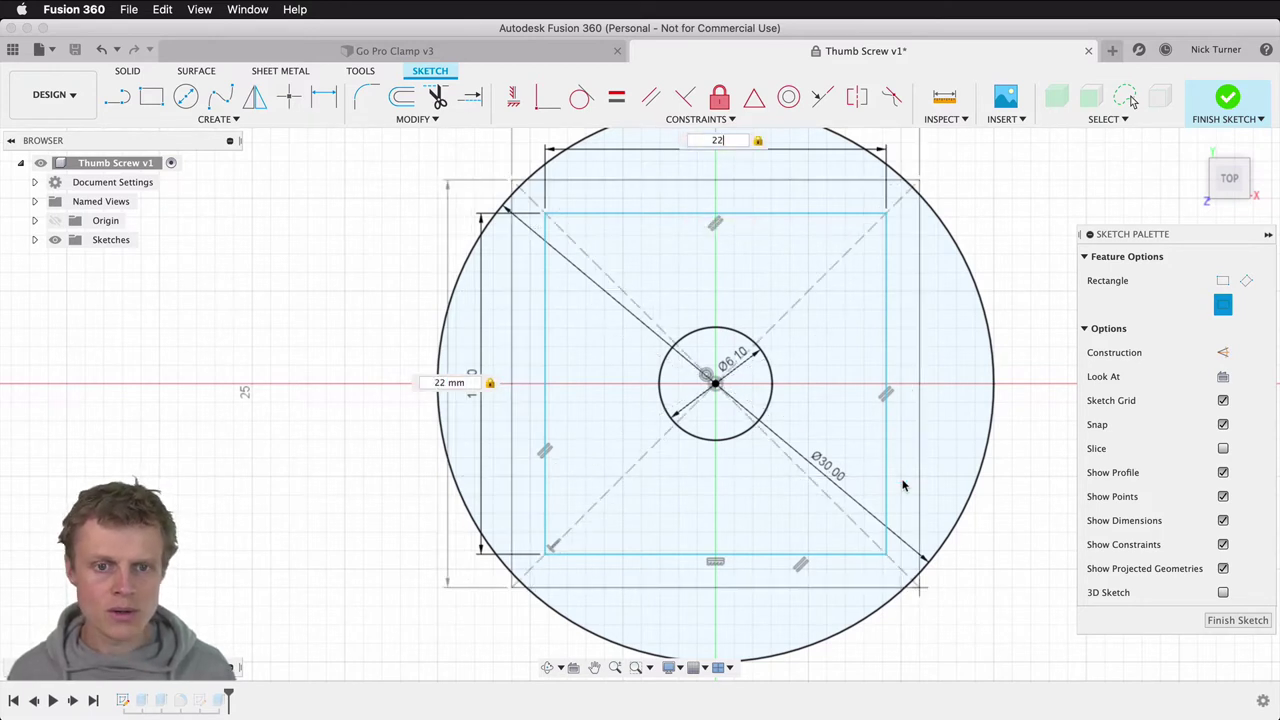
key("Return")
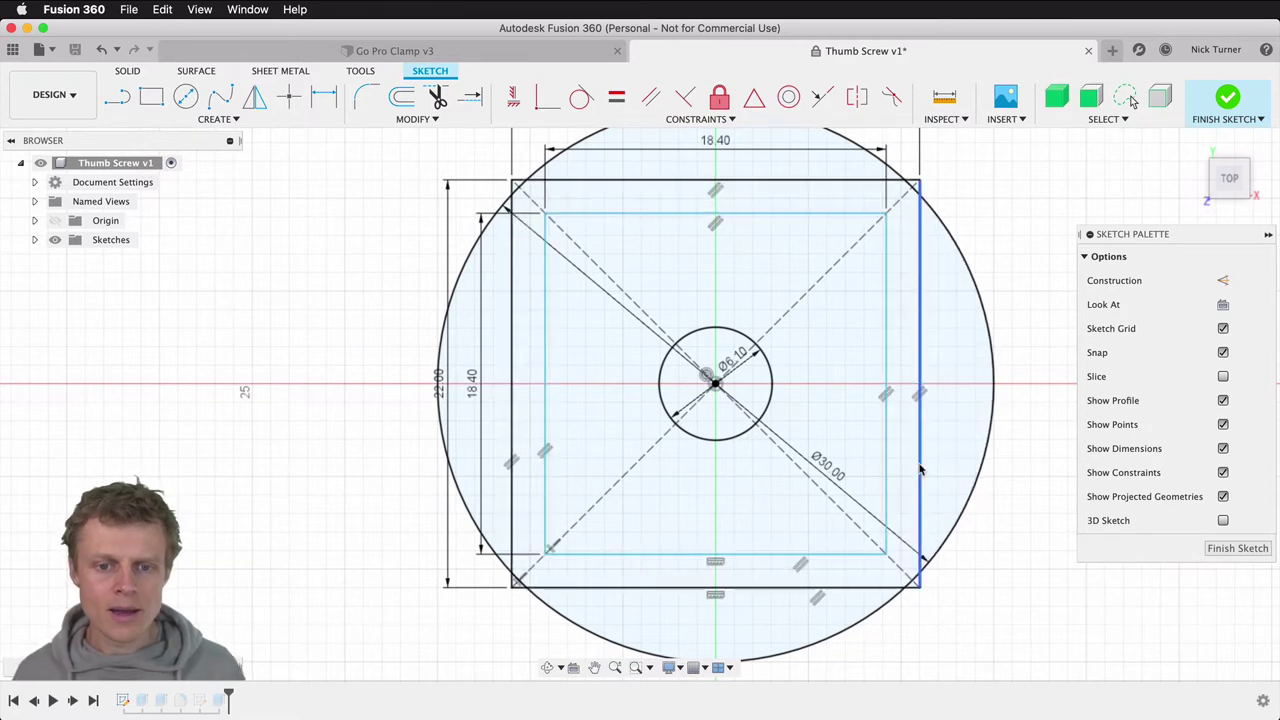
Step: Chain-select all four edges of the 22 mm square
left_click(920, 467)
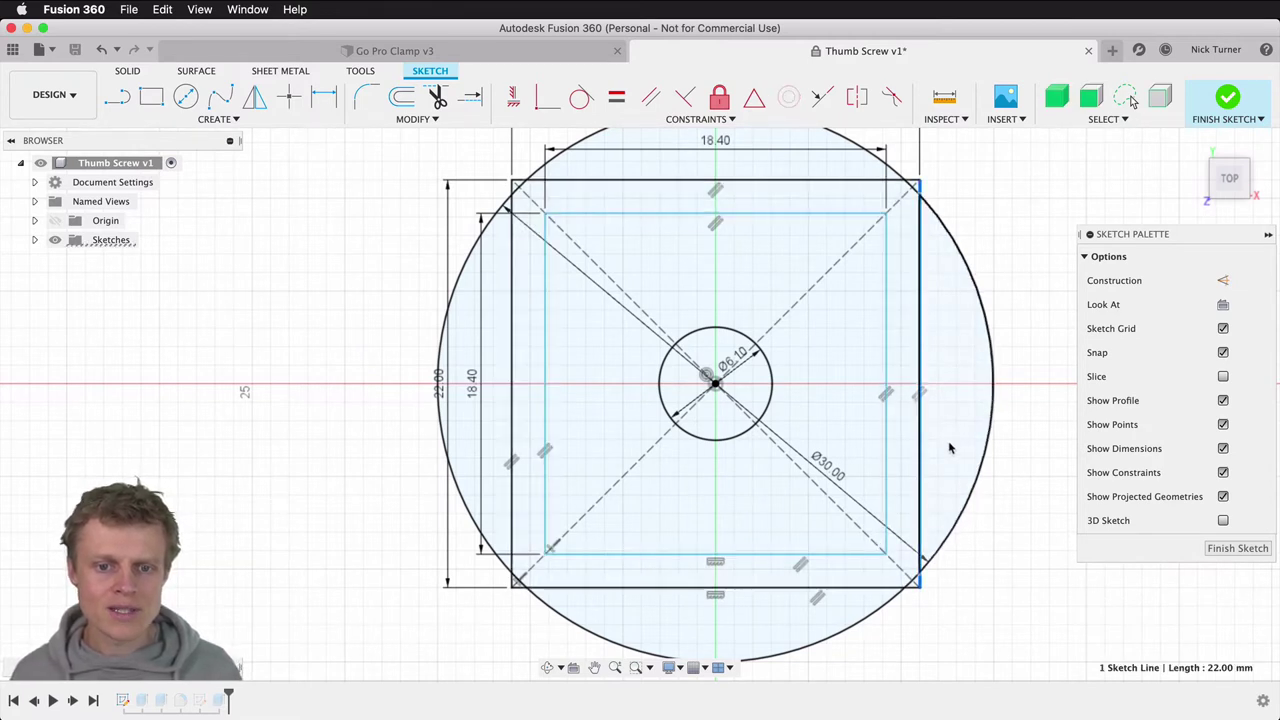
double_click(922, 455)
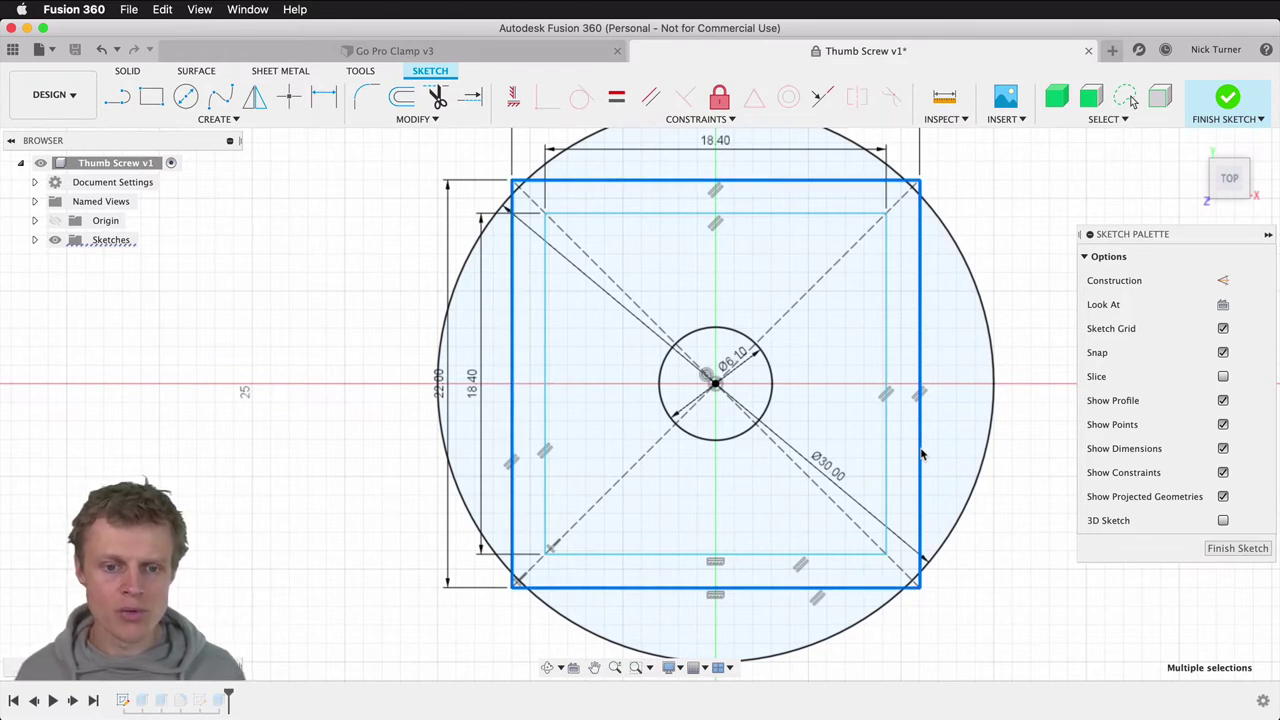
key("Escape")
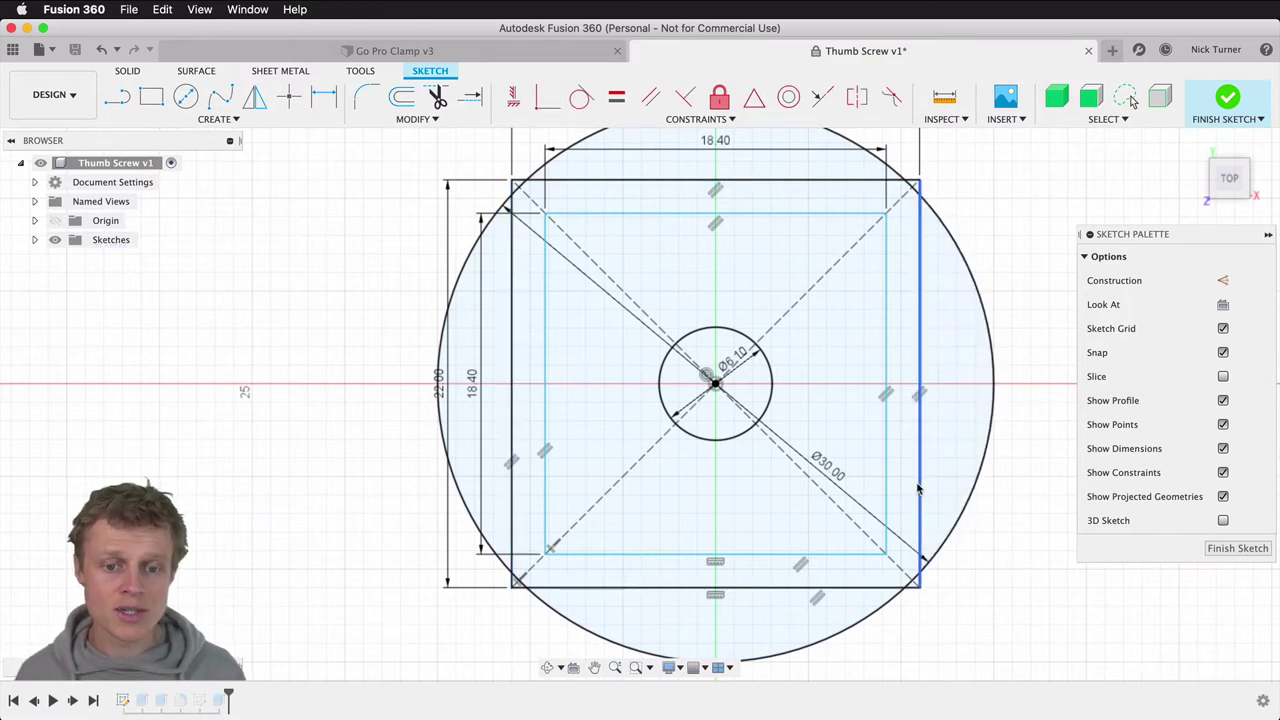
double_click(918, 488)
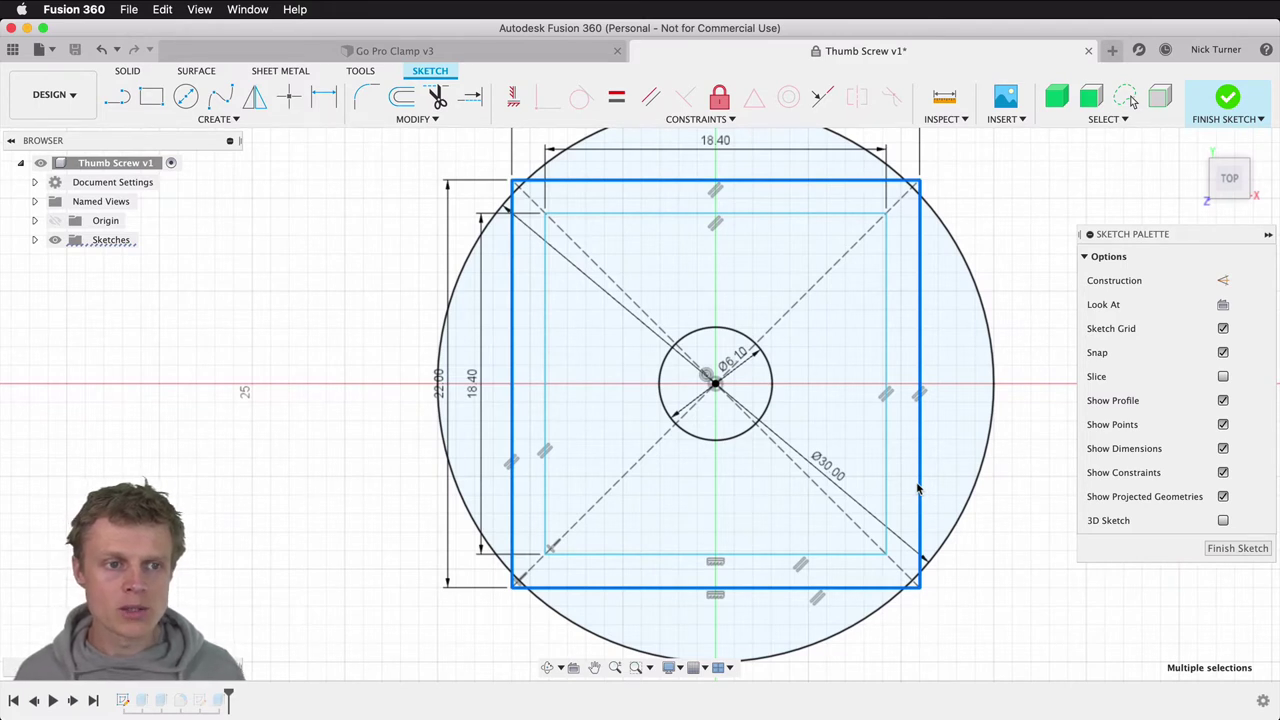
left_click(427, 121)
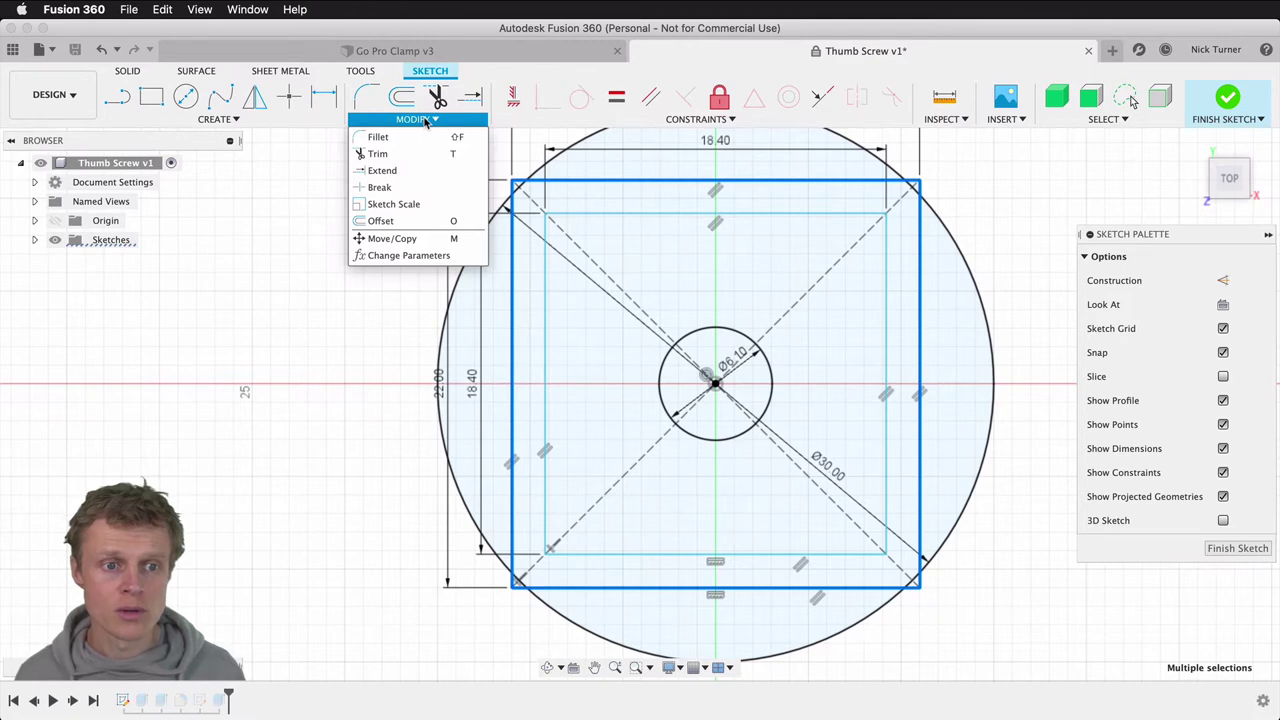
Step: Start Move/Copy on the 22 mm square's edges and review the dialog options
left_click(422, 241)
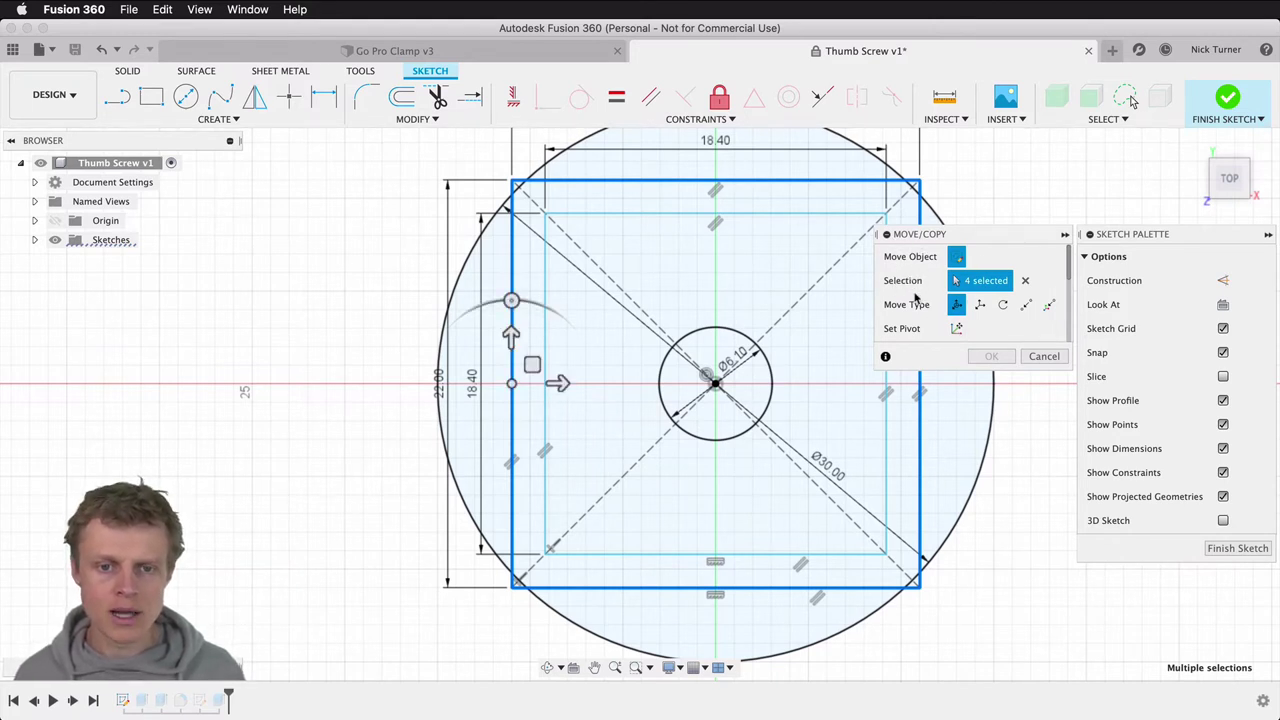
scroll(915, 298, "down", 5)
scroll(915, 298, "up", 5)
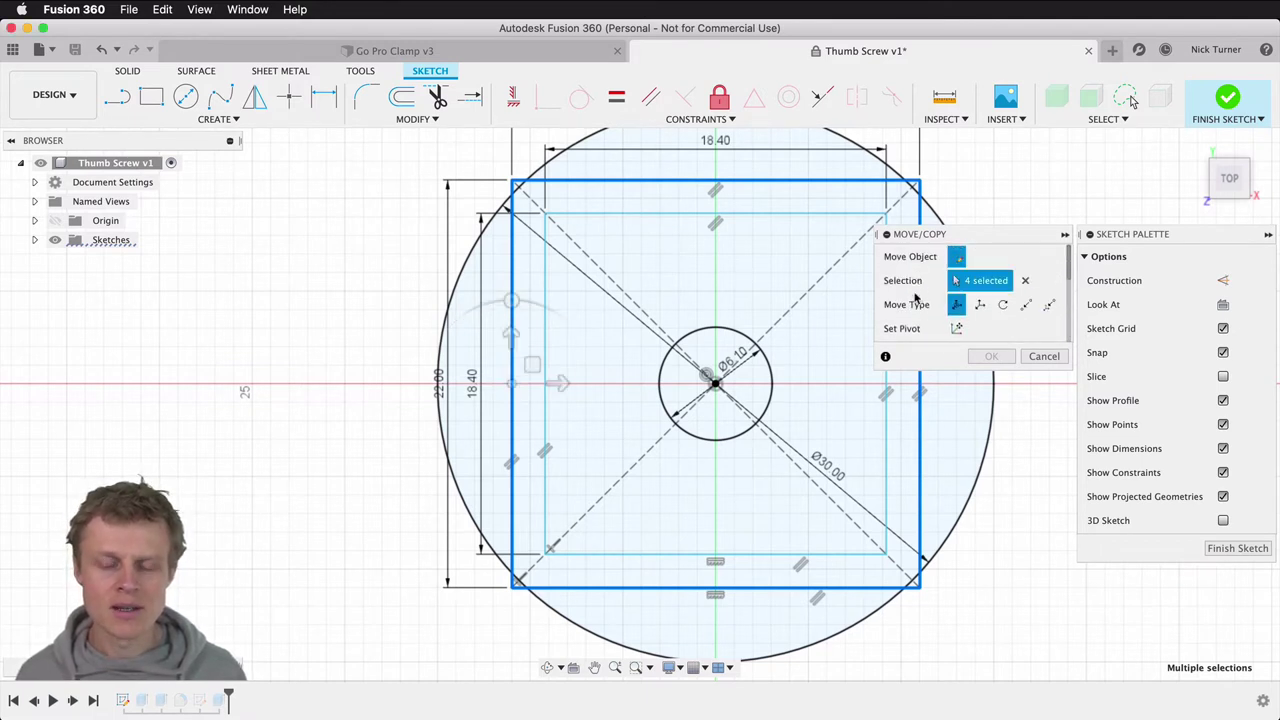
scroll(915, 298, "down", 5)
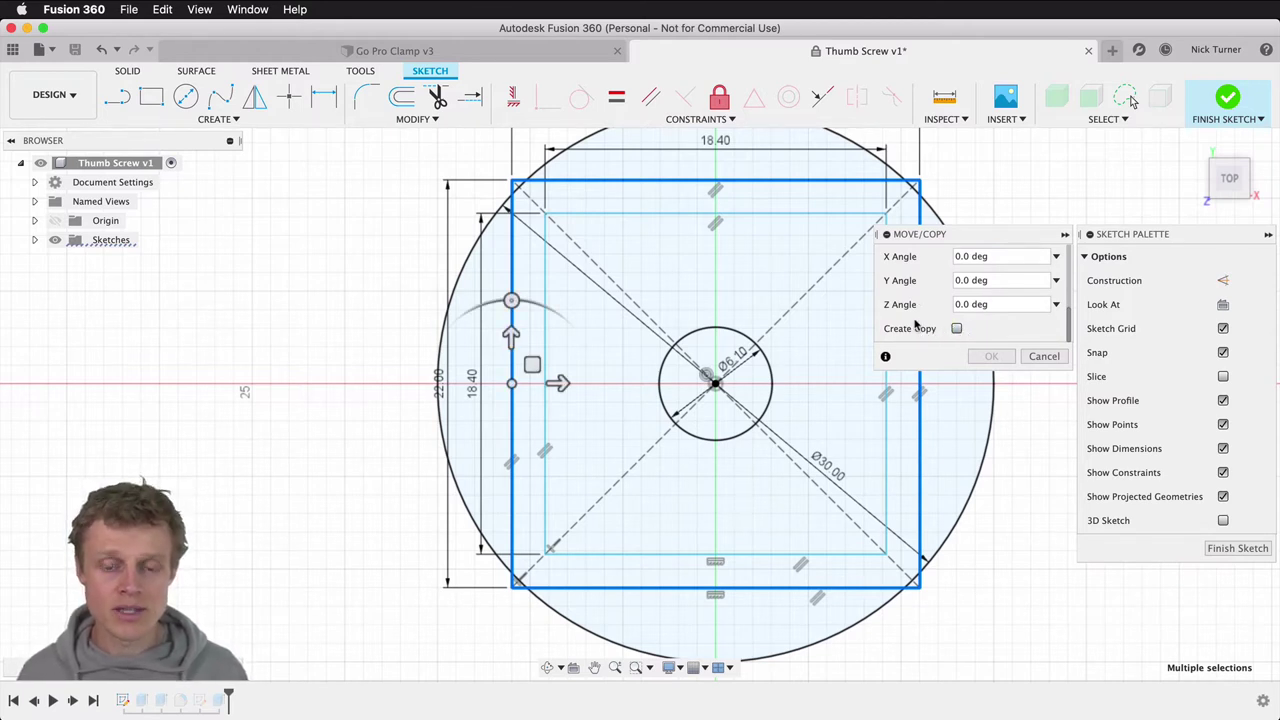
scroll(915, 325, "up", 5)
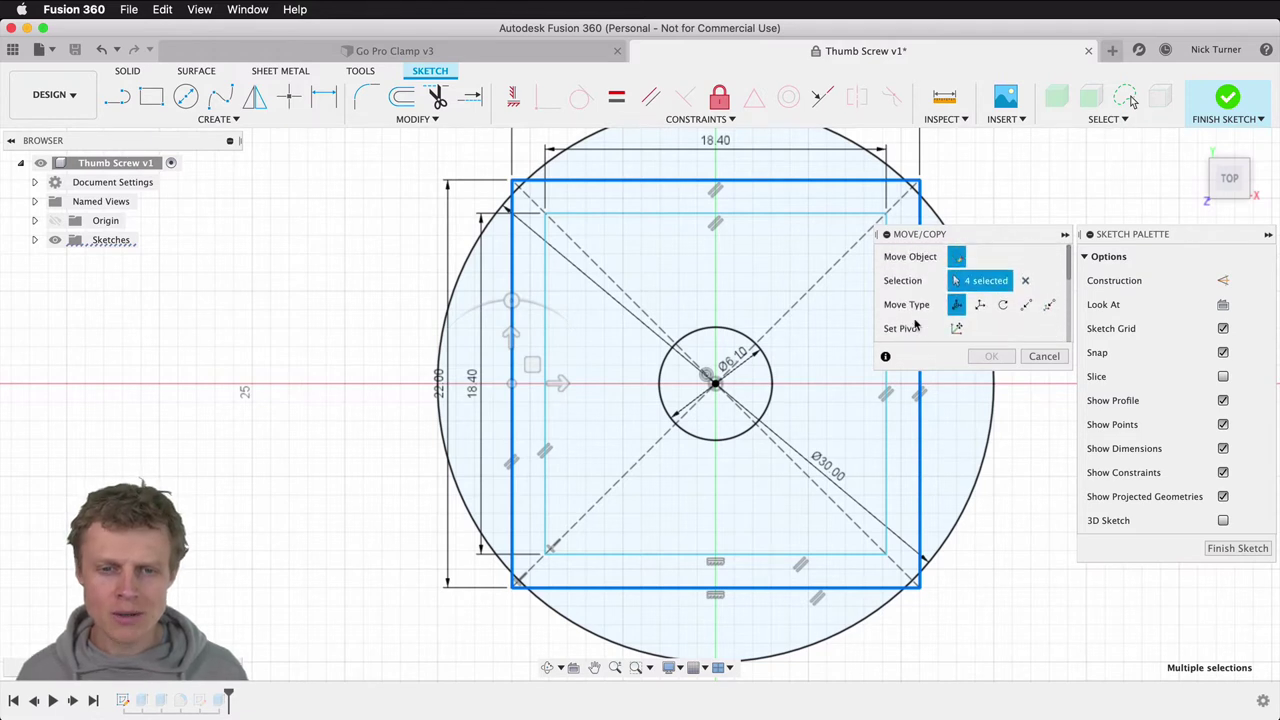
scroll(915, 325, "down", 3)
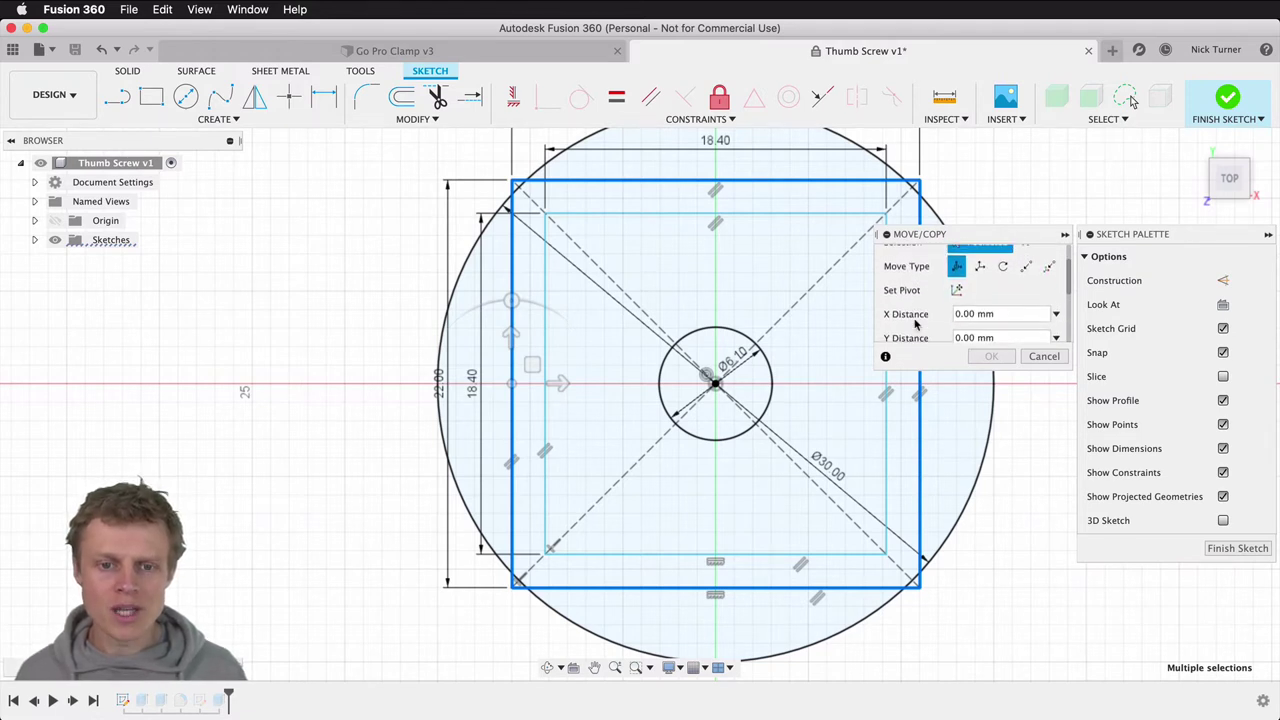
scroll(915, 325, "up", 1)
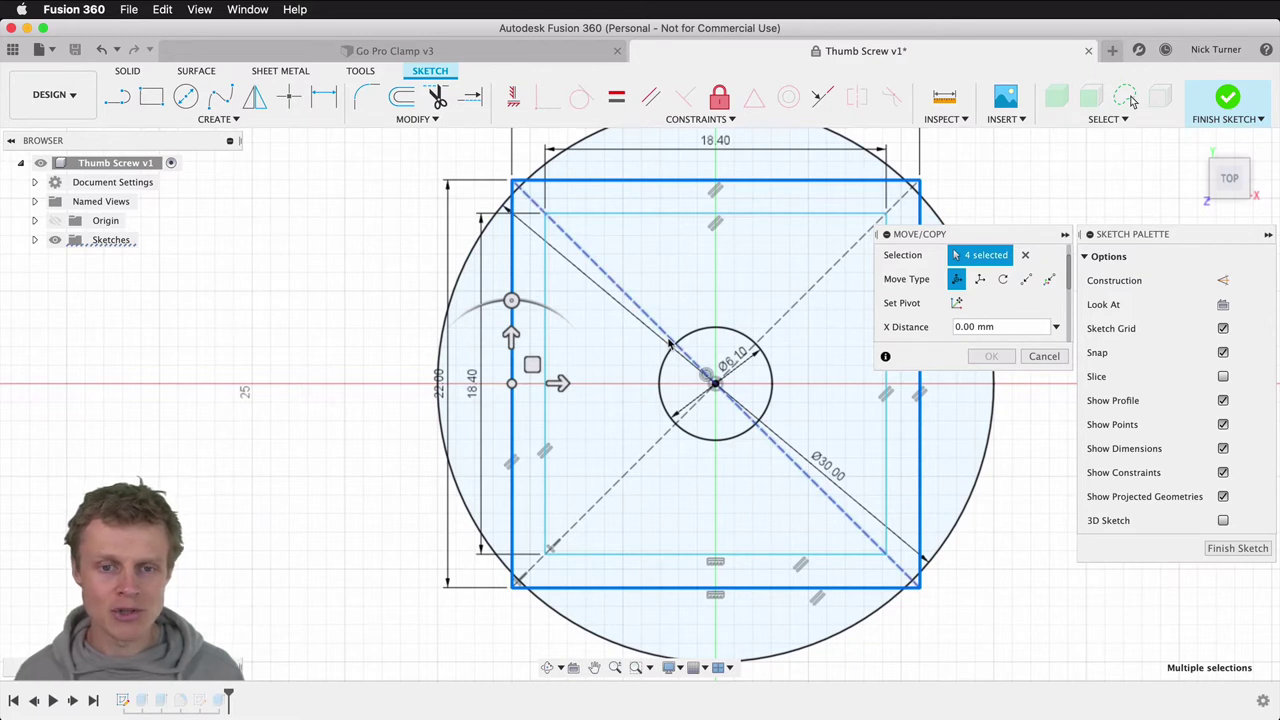
Step: Set the pivot at the circle centre, try a Rotate move, then cancel without rotating
left_click(957, 303)
left_click(713, 383)
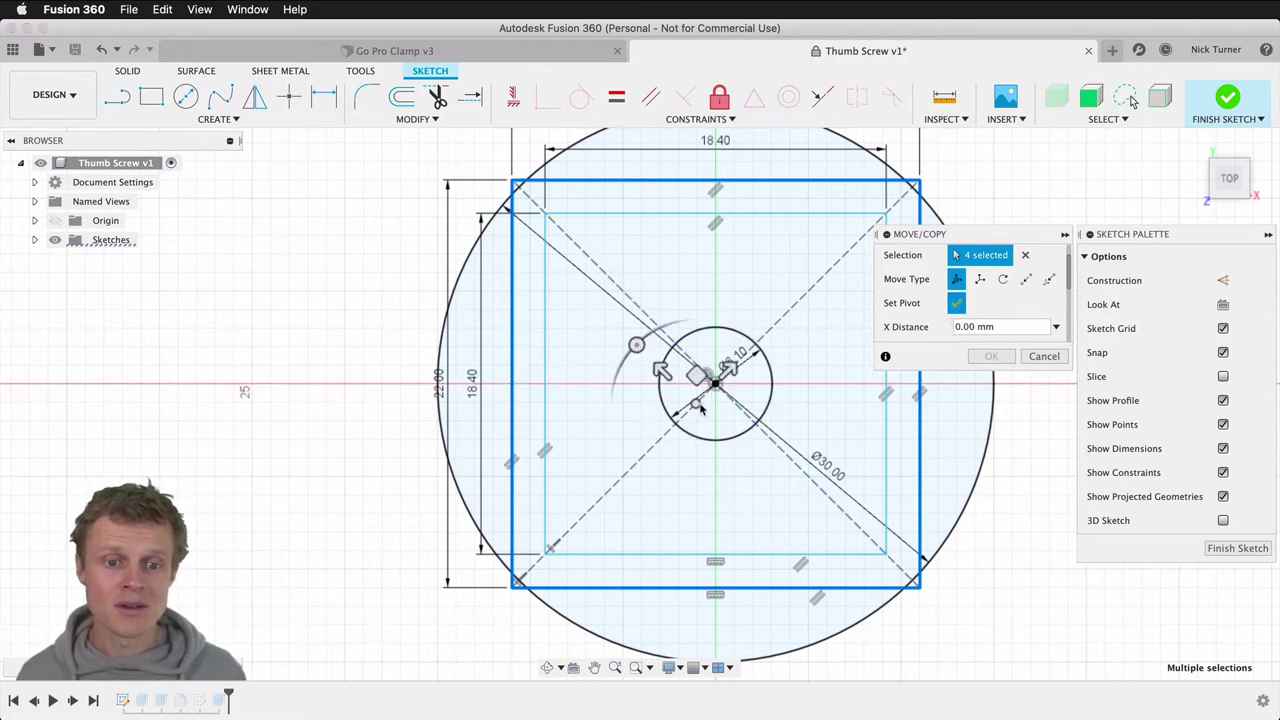
left_click(714, 385)
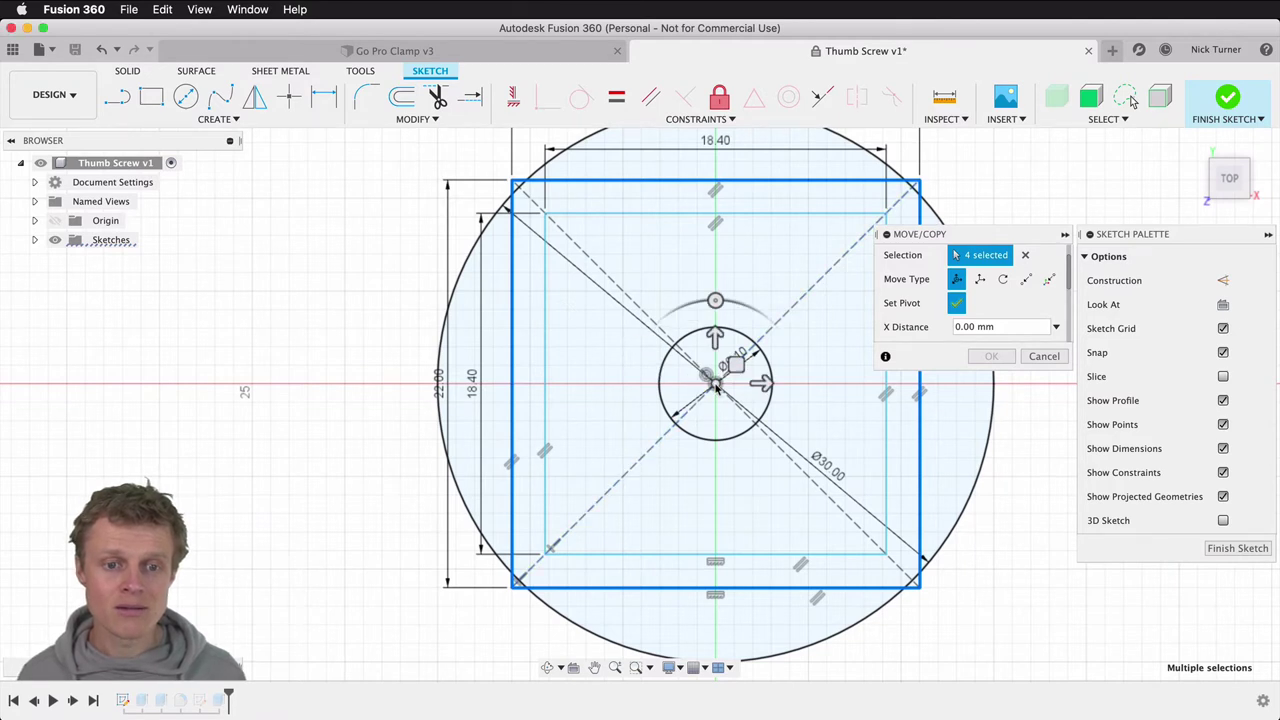
left_click(957, 305)
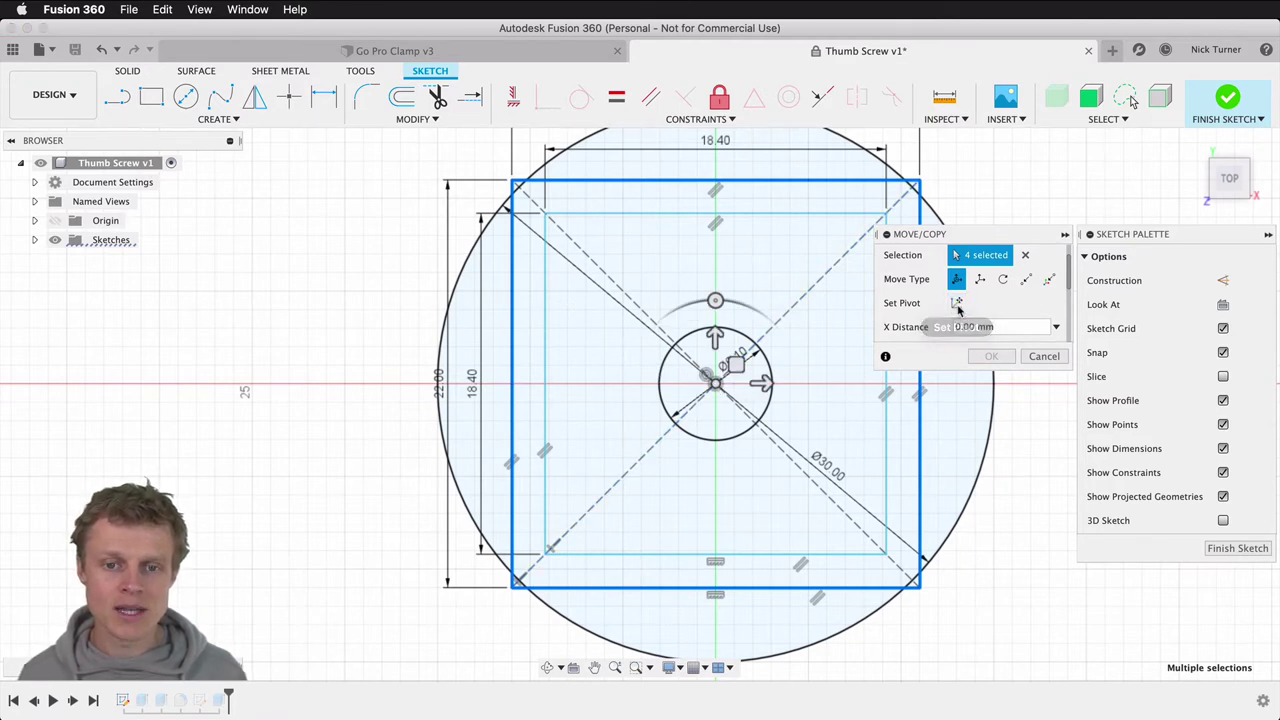
left_click(1004, 281)
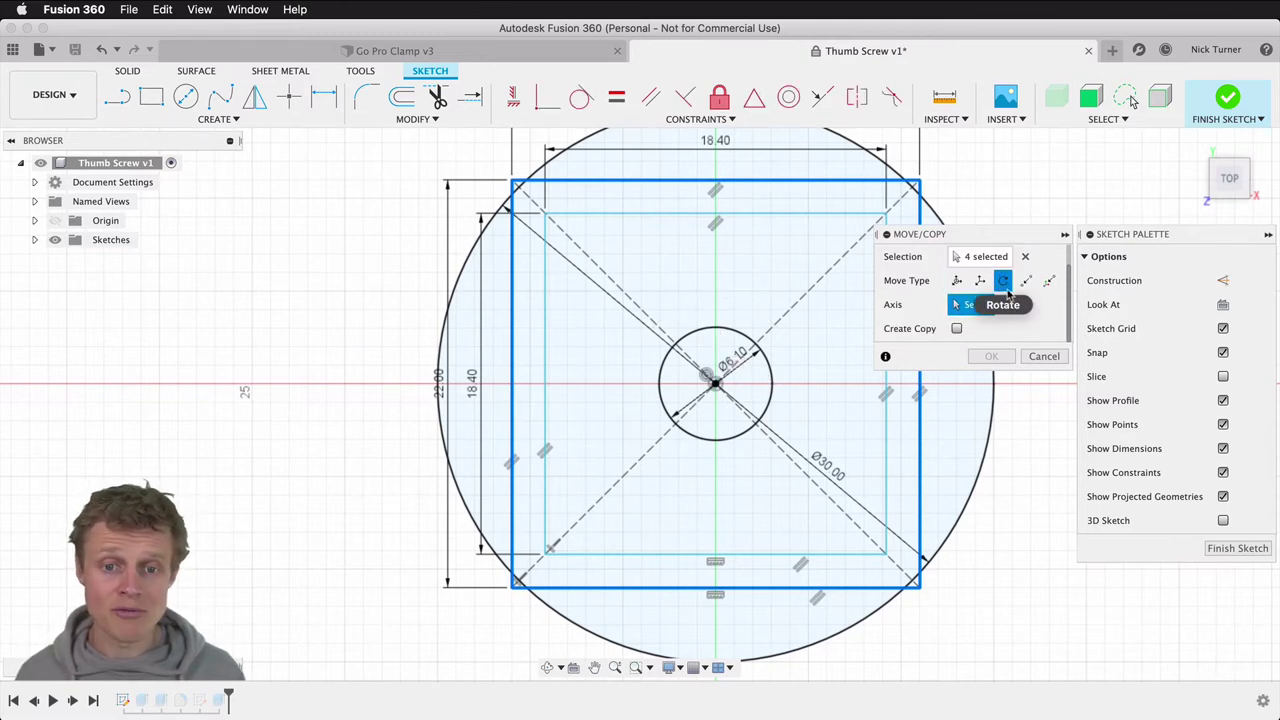
left_click(716, 387)
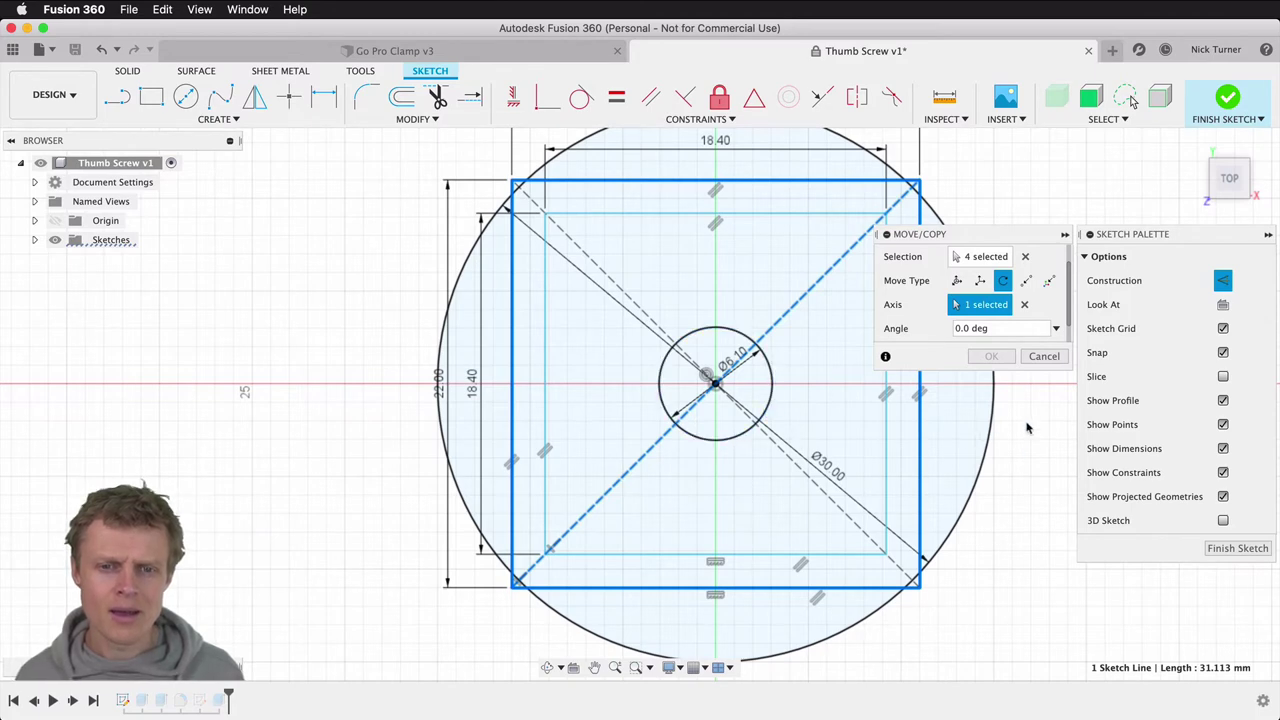
scroll(1026, 428, "down", 5)
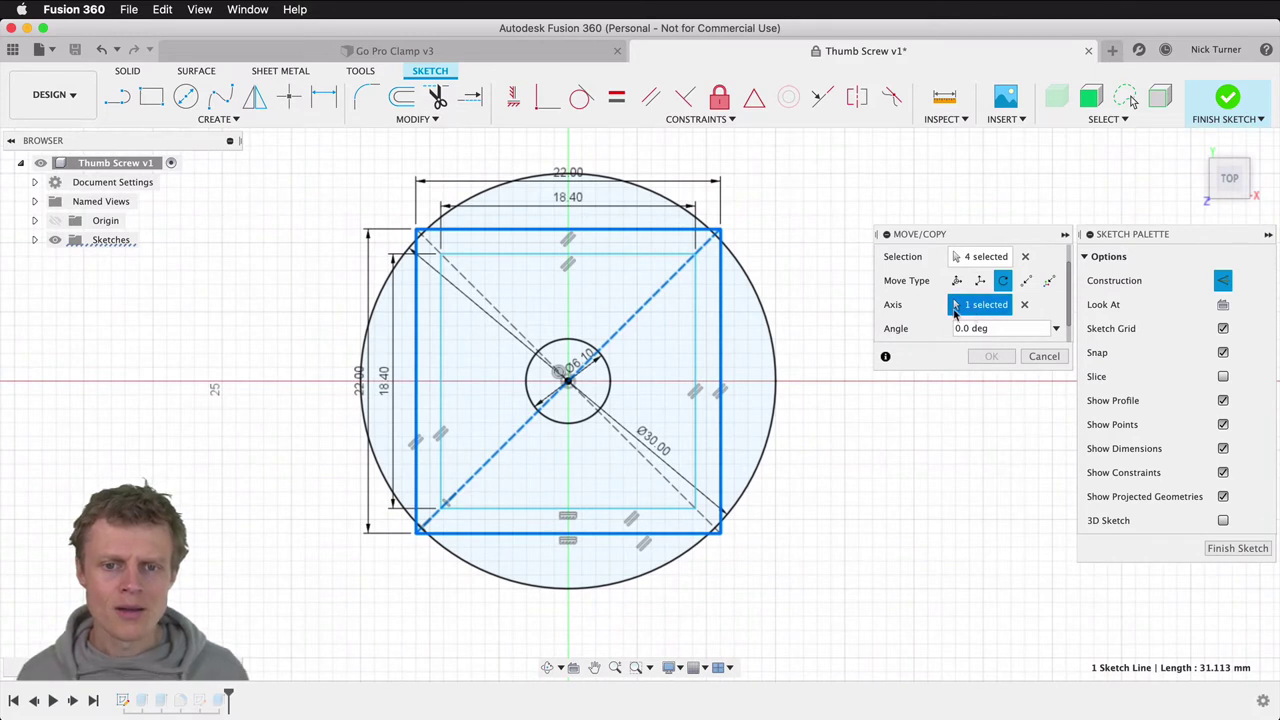
left_click(1044, 356)
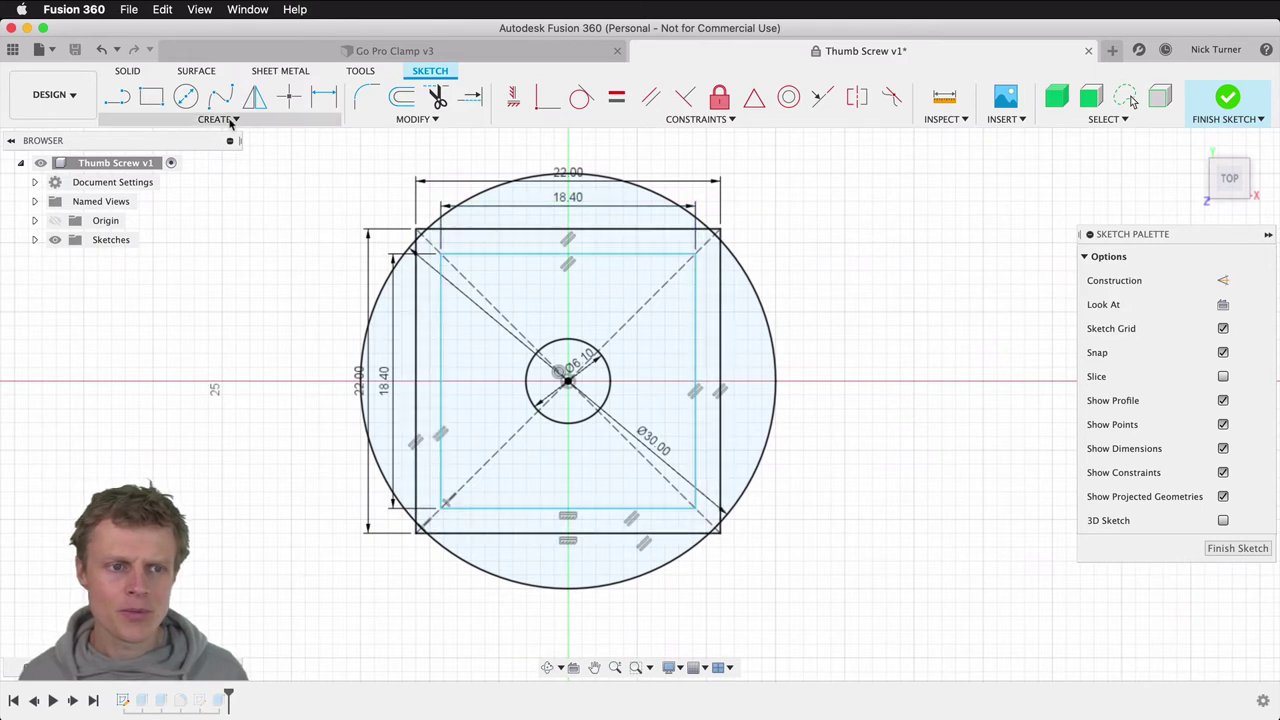
Step: Select all four sides of the 22 mm square and start Move/Copy
left_click(719, 462)
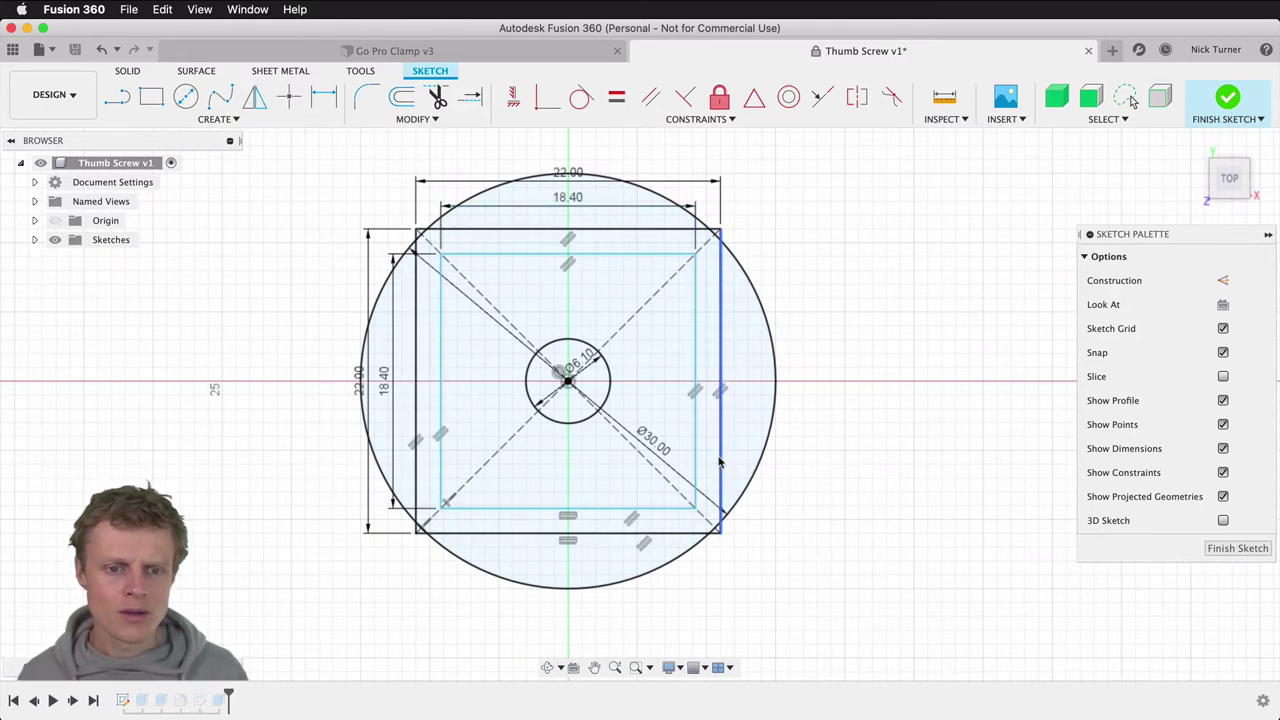
left_click(720, 462)
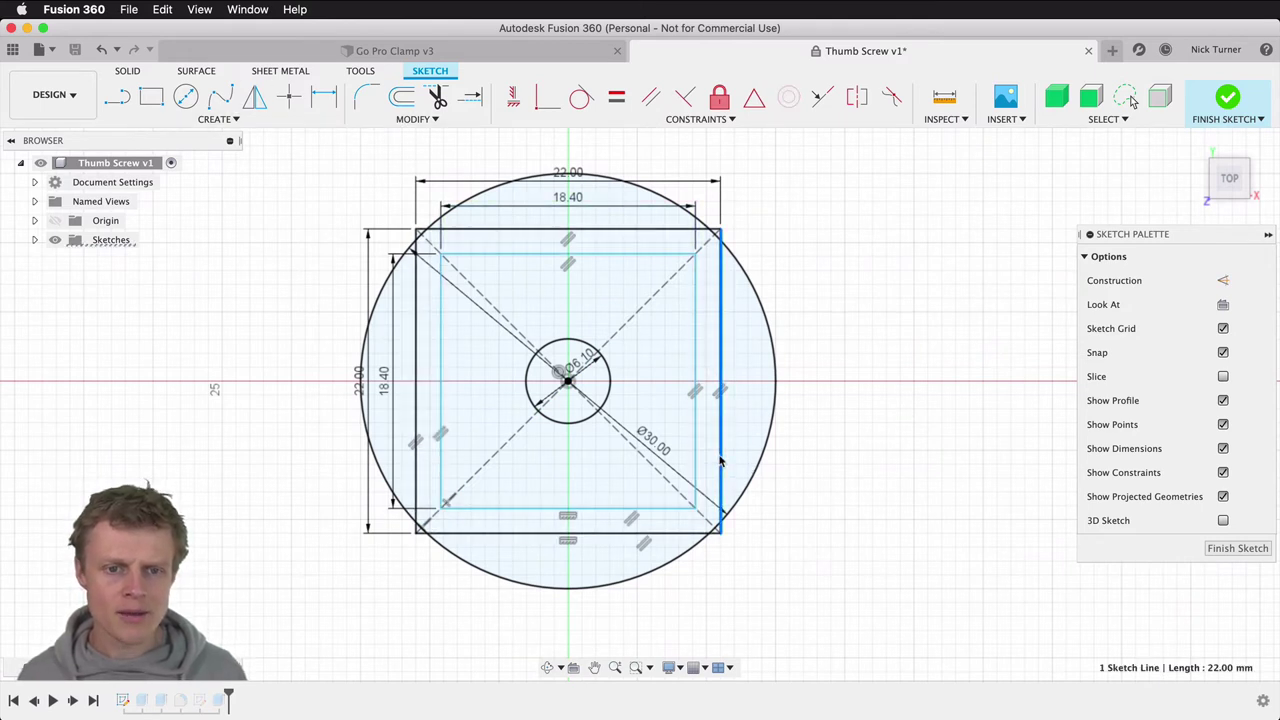
double_click(721, 458)
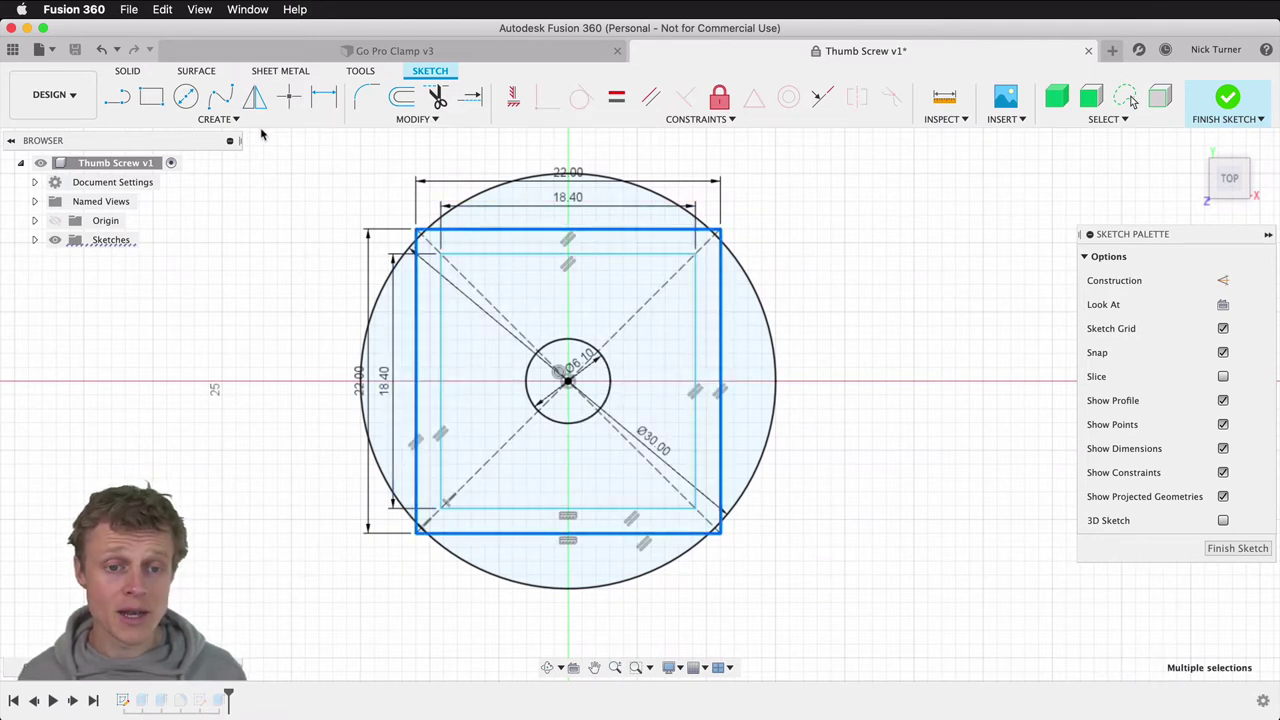
left_click(418, 121)
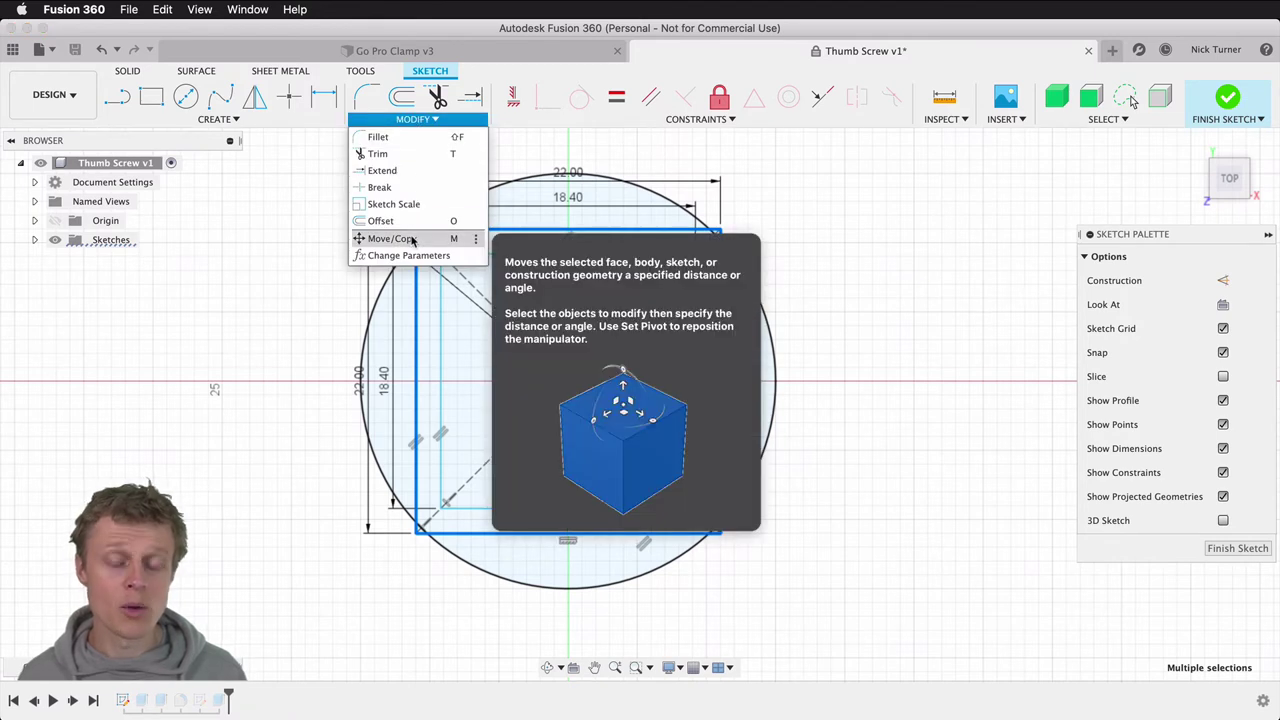
left_click(410, 239)
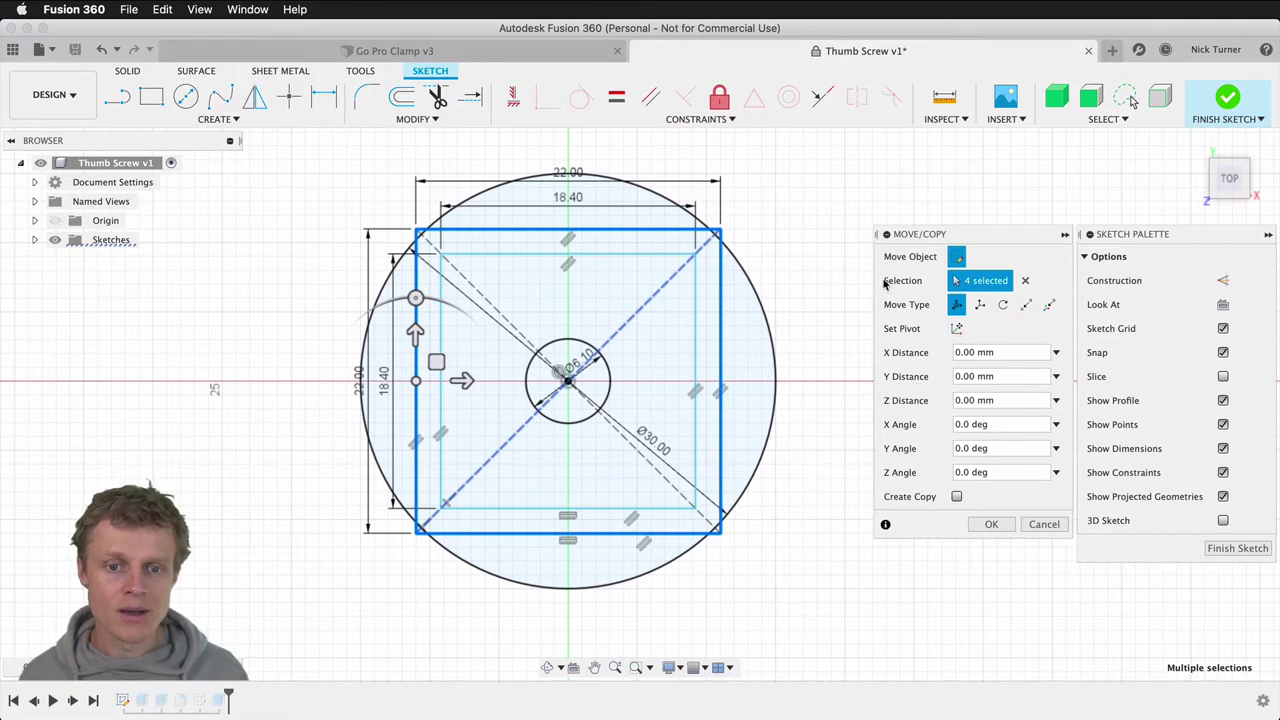
Step: Relocate the move pivot onto the sketch's centre point
left_click(901, 333)
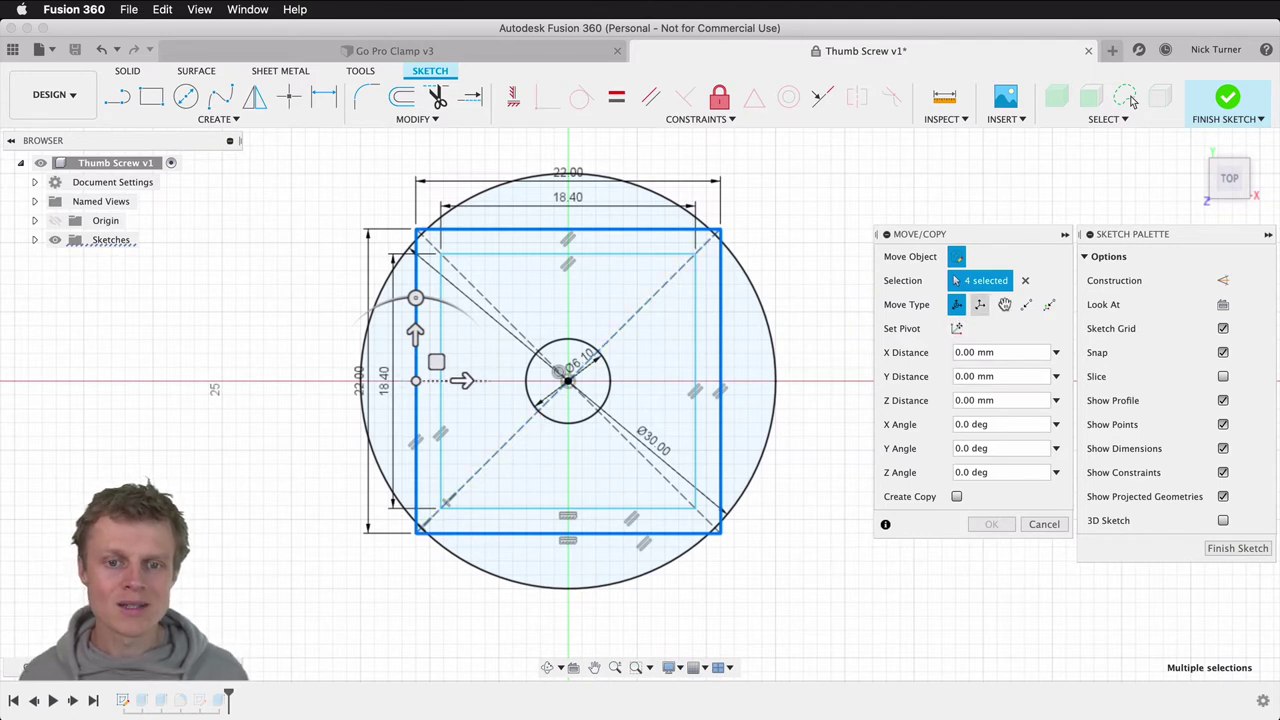
left_click(957, 329)
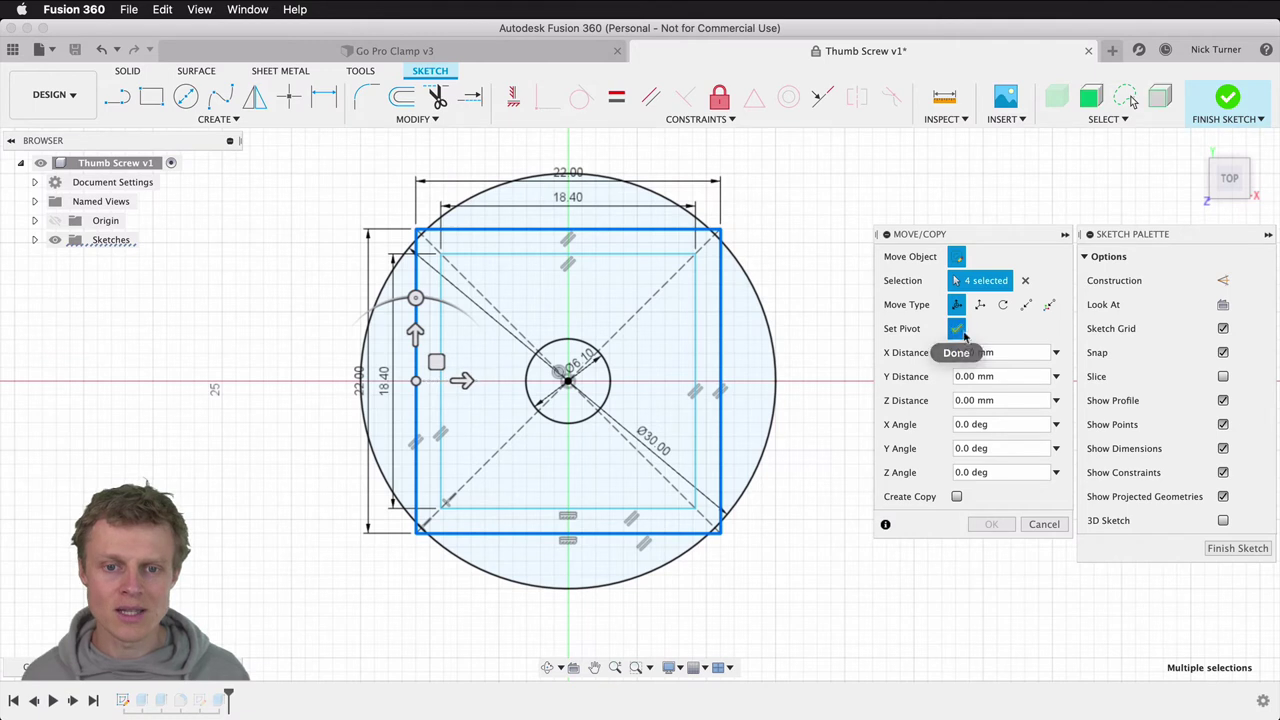
left_click(568, 383)
left_click(569, 384)
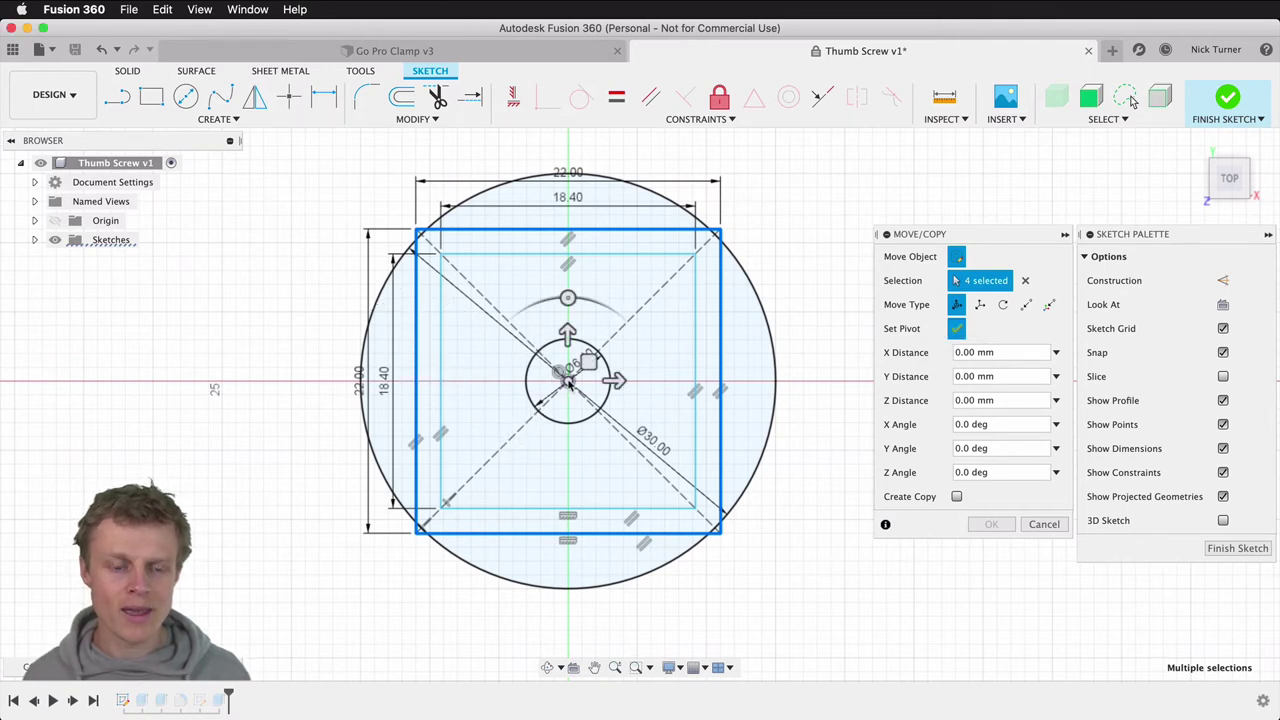
left_click(957, 330)
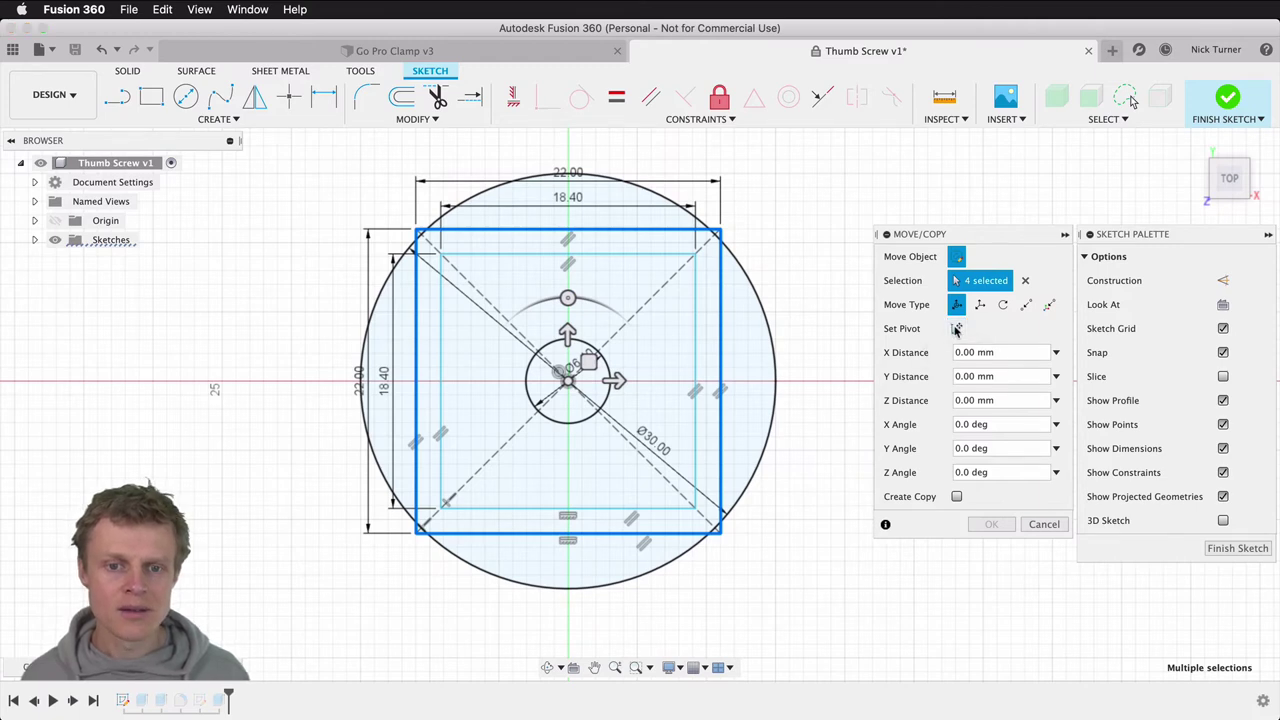
Step: Rotate the 22 mm square by 45° about the centre and apply the move
mouse_move(567, 298)
left_mouse_down()
mouse_move(659, 306)
mouse_move(586, 290)
mouse_move(647, 294)
left_mouse_up()
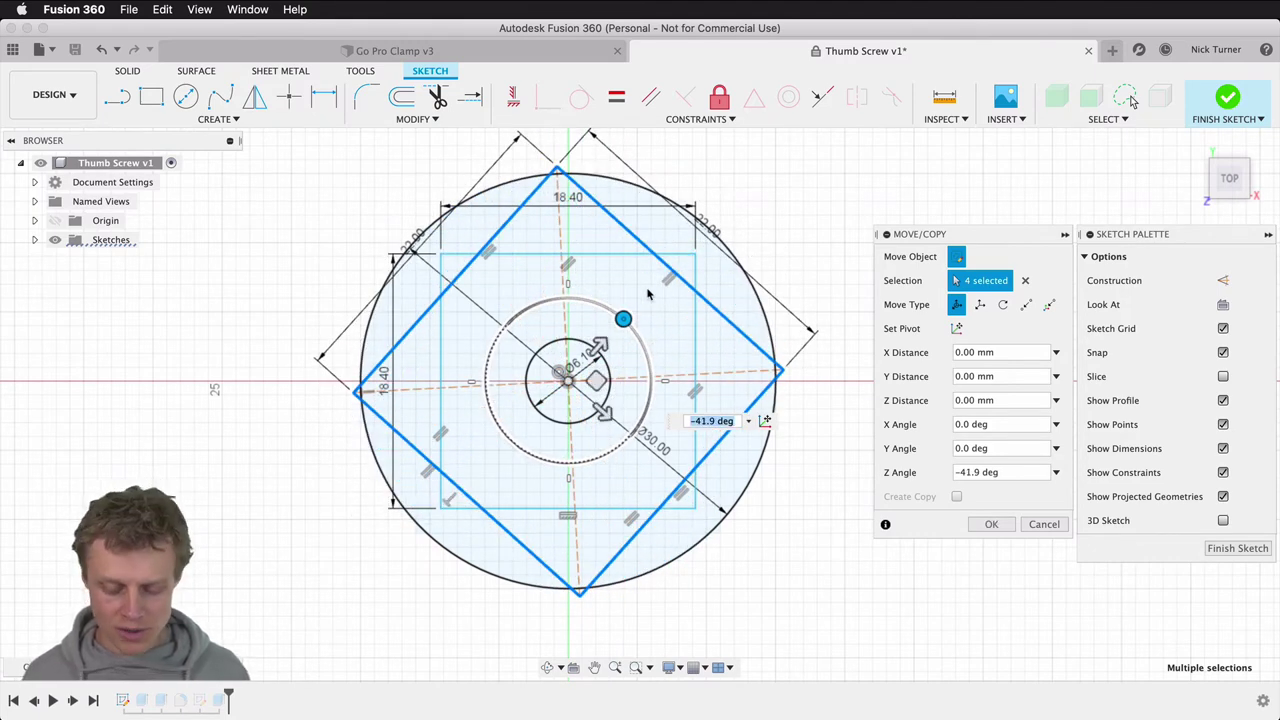
type("45")
key("Return")
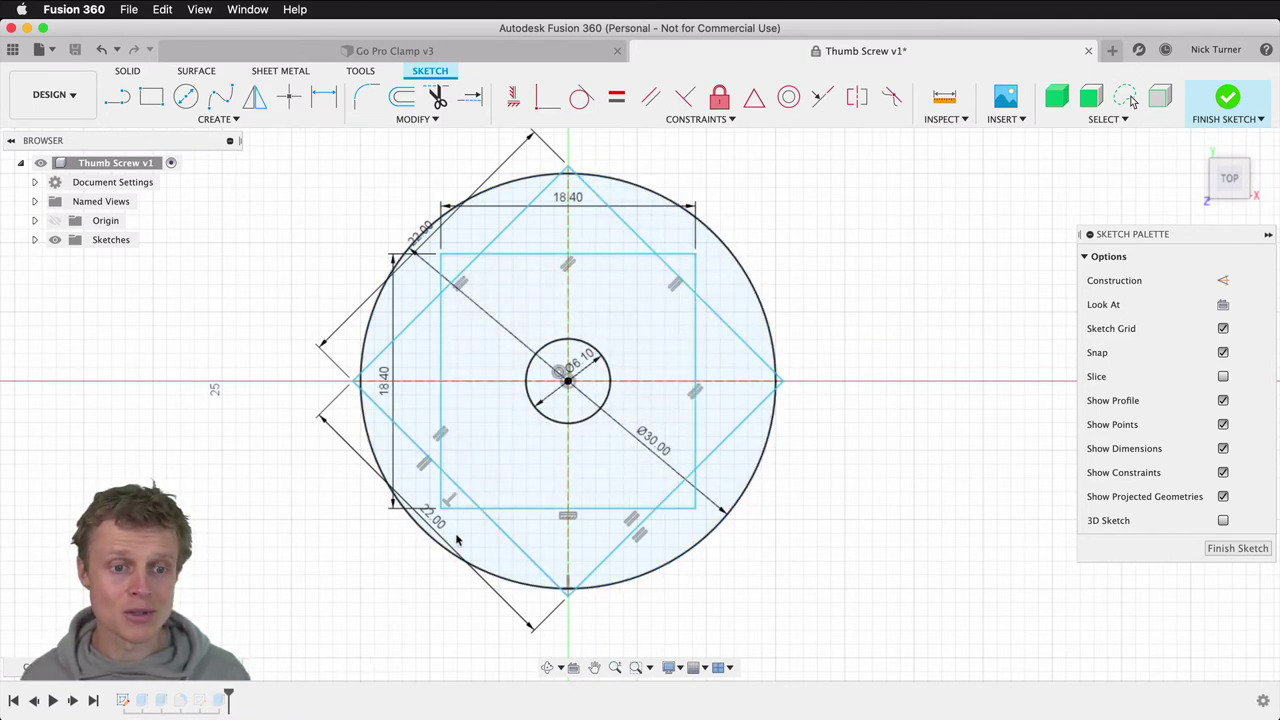
Step: Select the diamond's four edges by double-clicking, then clear all selections in the sketch
left_click(671, 332)
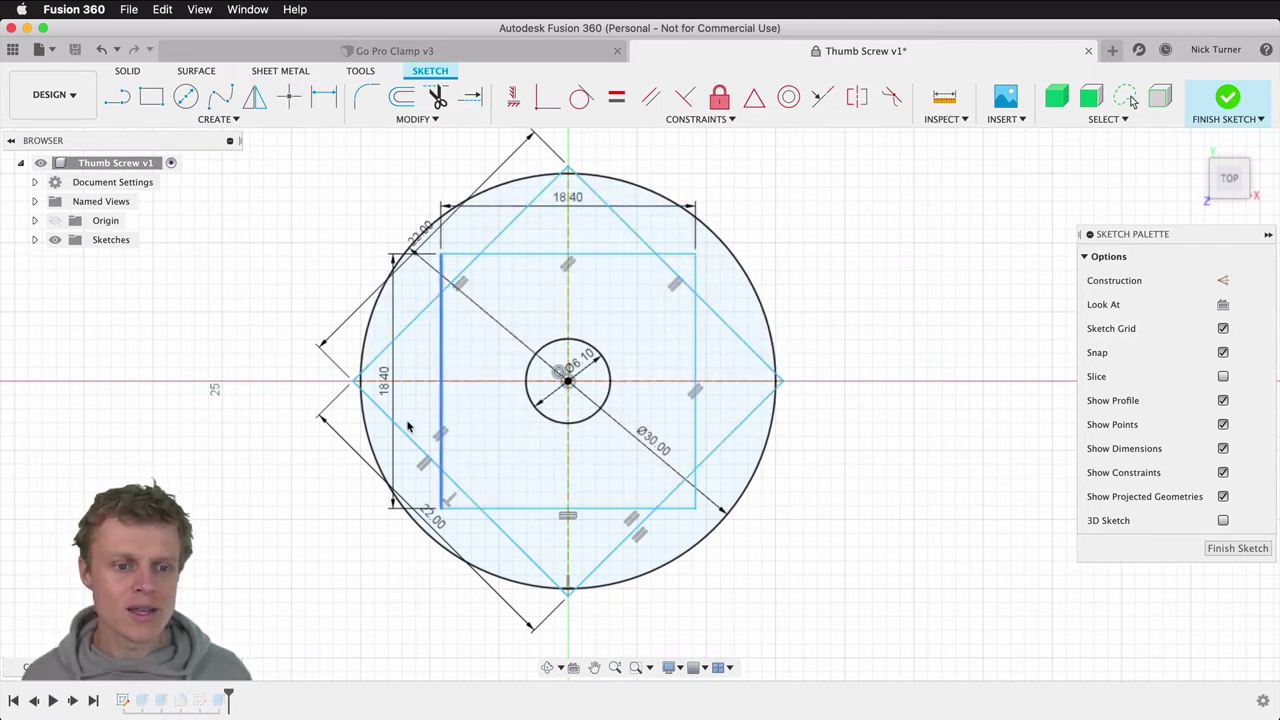
left_click(741, 418)
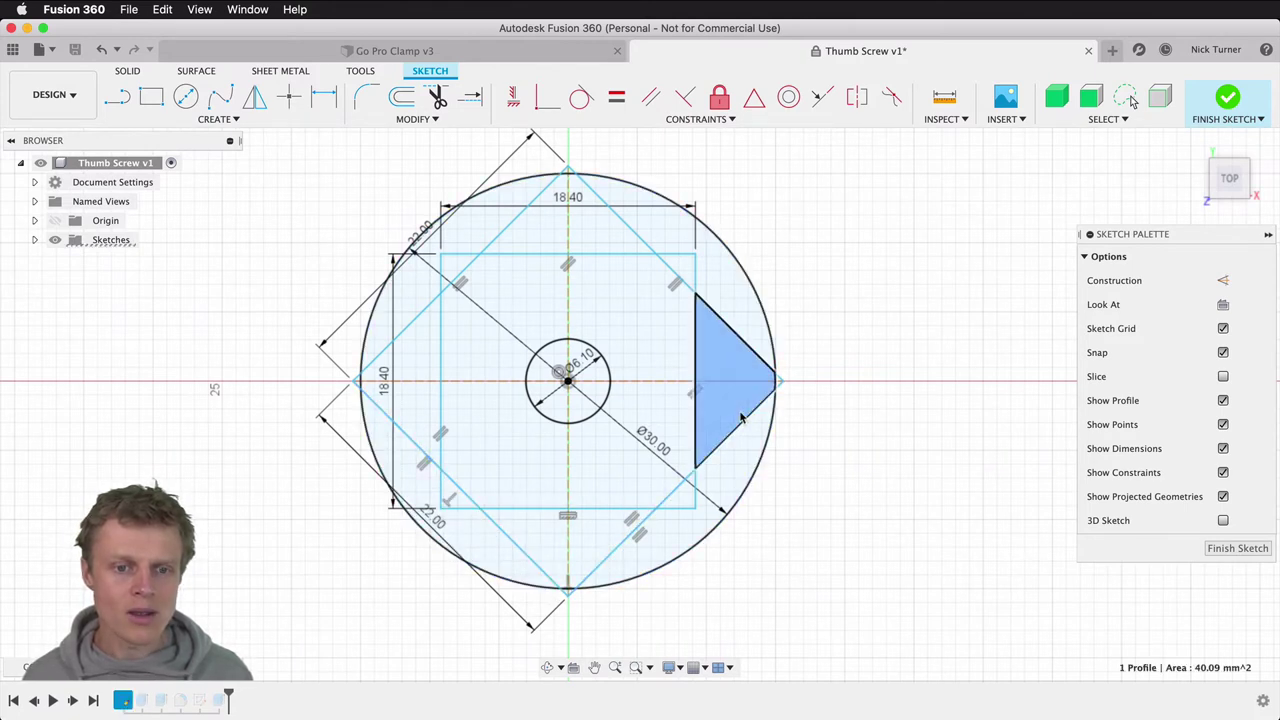
left_click(846, 314)
left_click(720, 325)
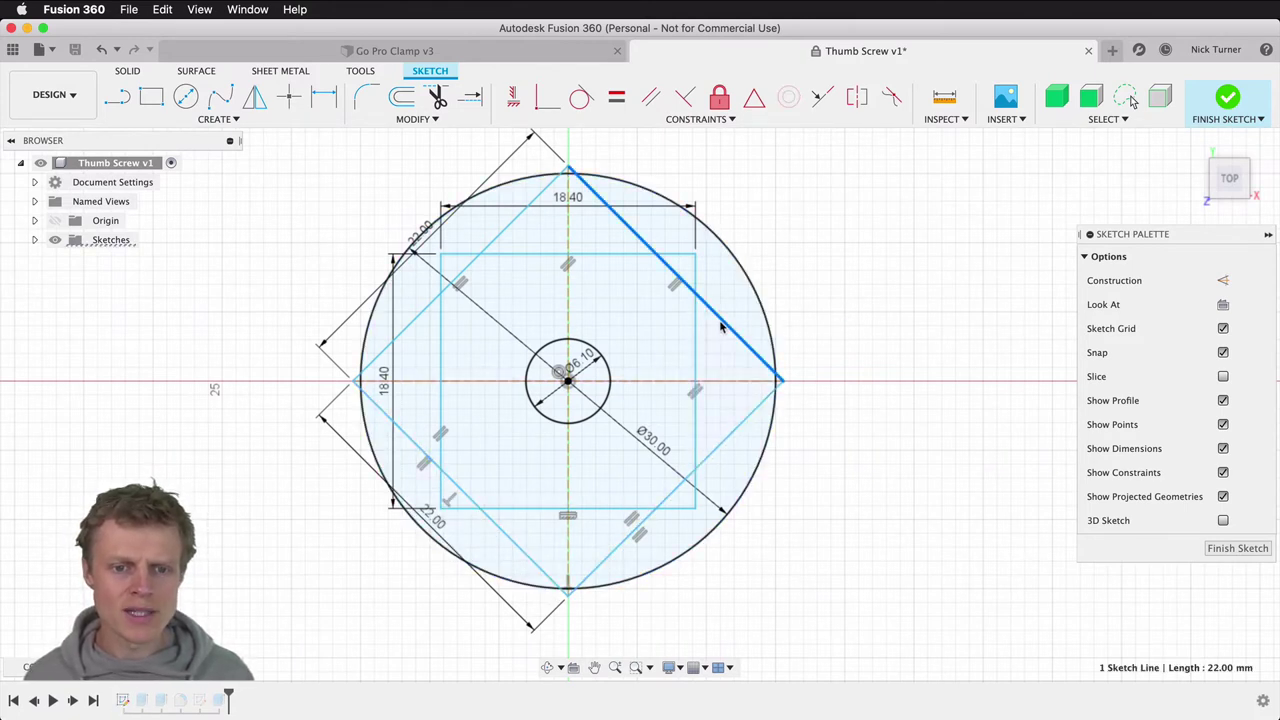
double_click(720, 325)
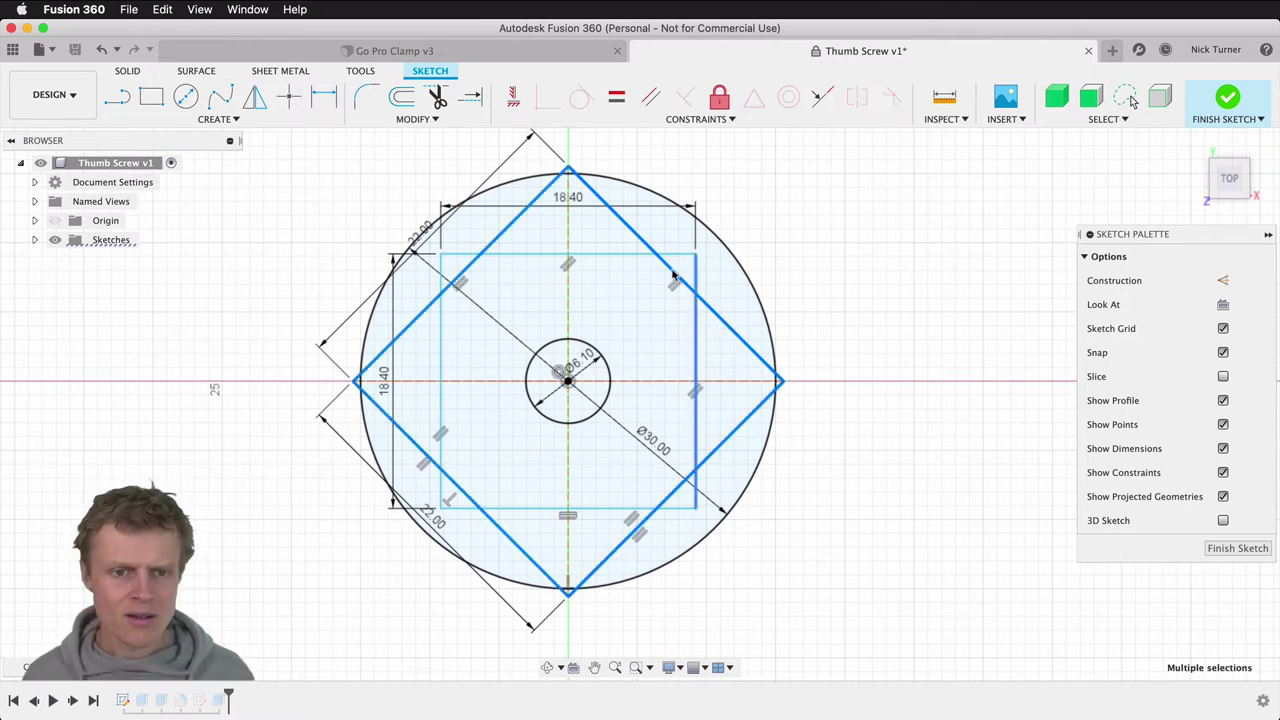
left_click(810, 245)
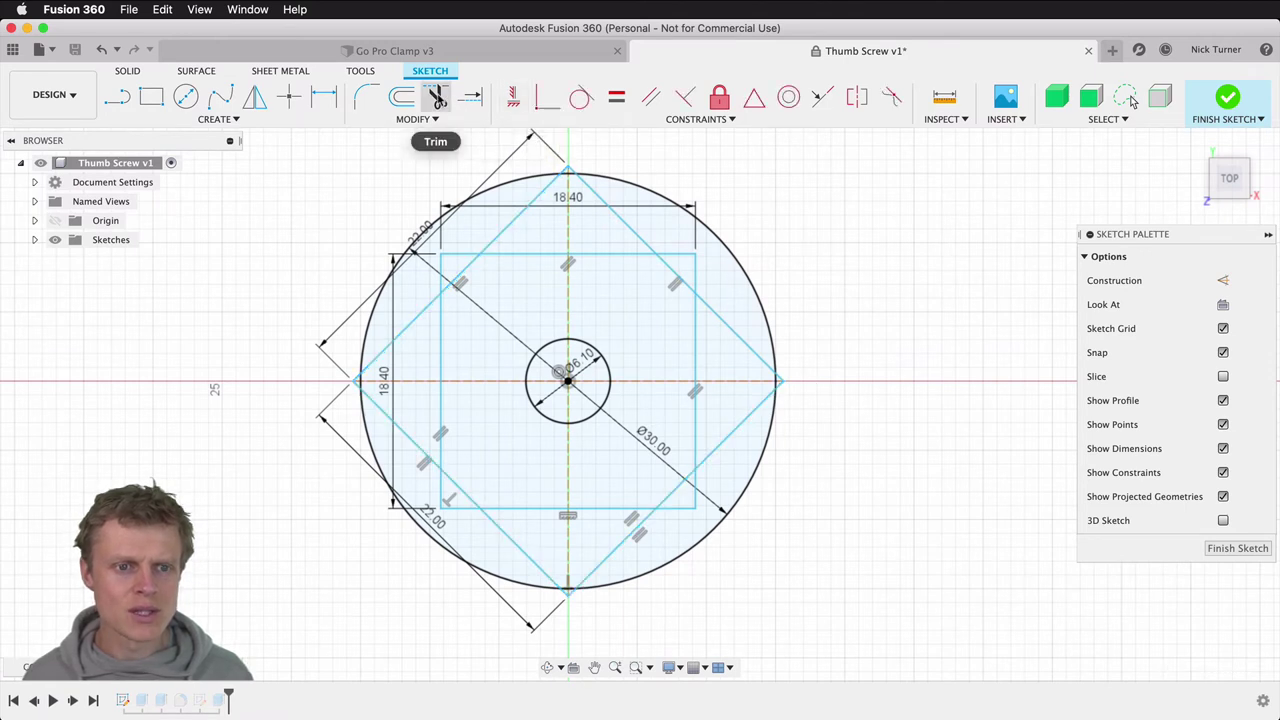
Step: Trim away the diamond's four edges with the Trim tool
left_click(437, 97)
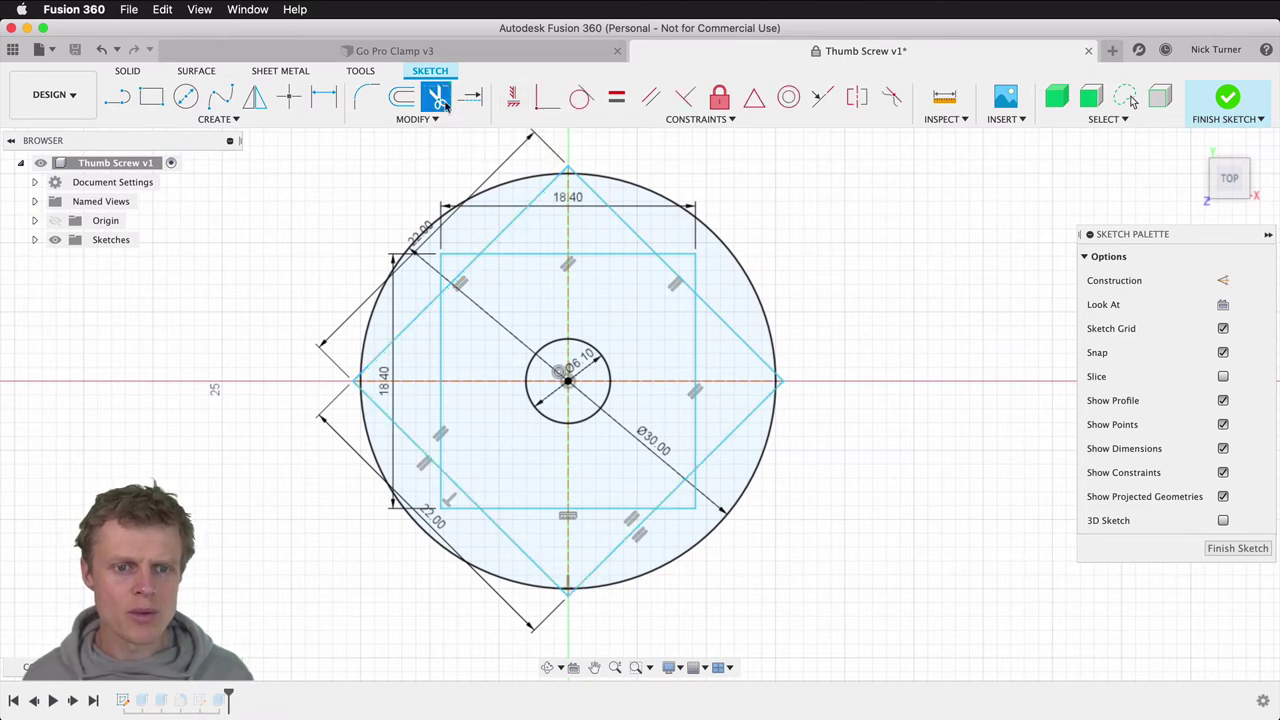
left_click(634, 232)
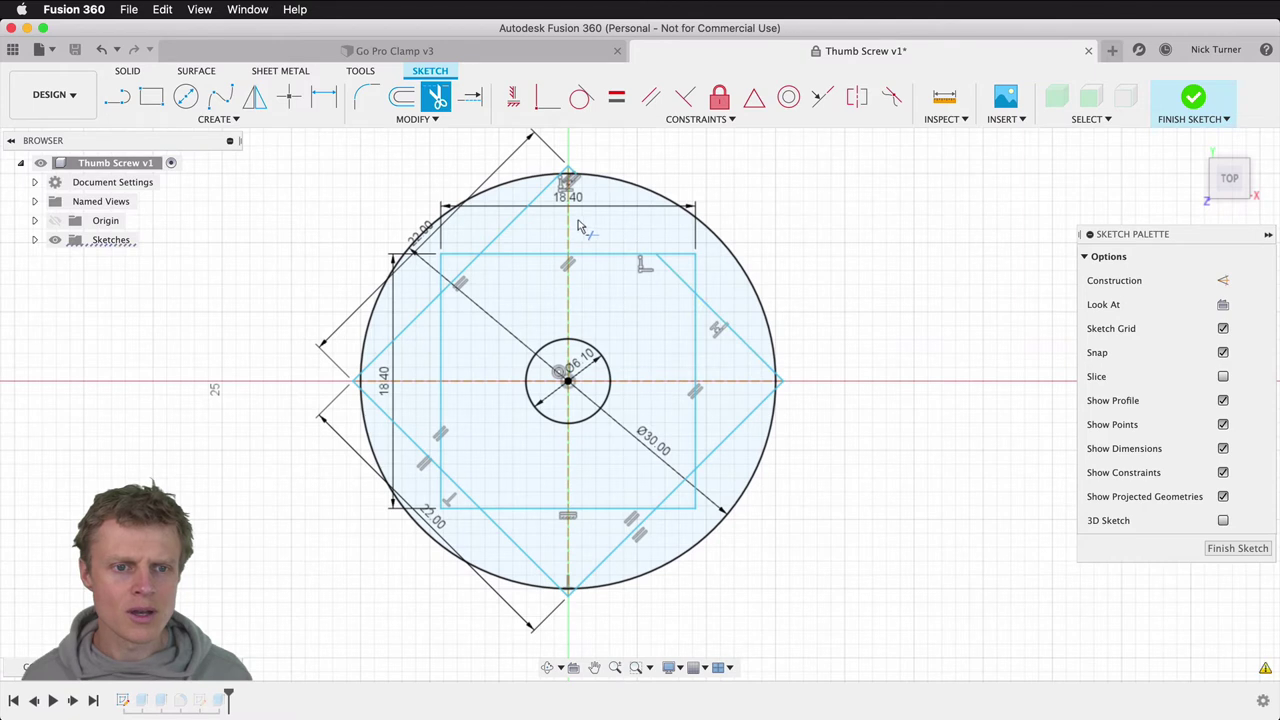
left_click(515, 228)
left_click(428, 316)
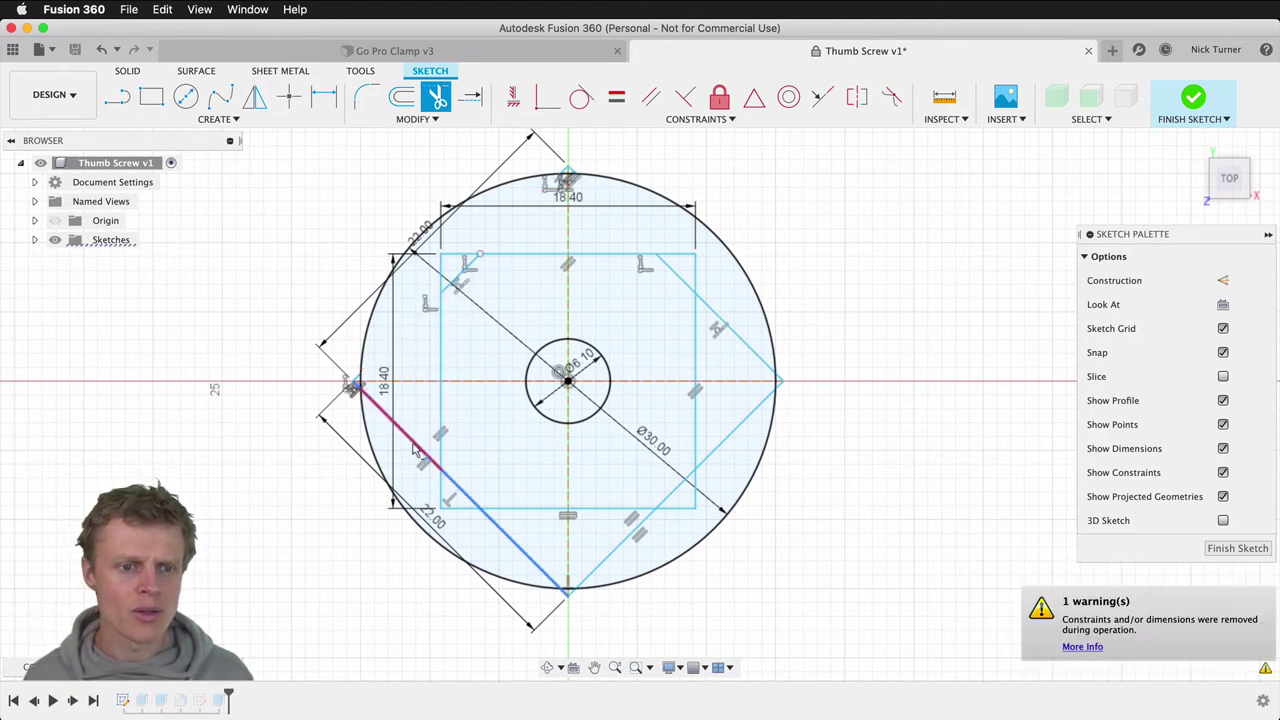
left_click(436, 463)
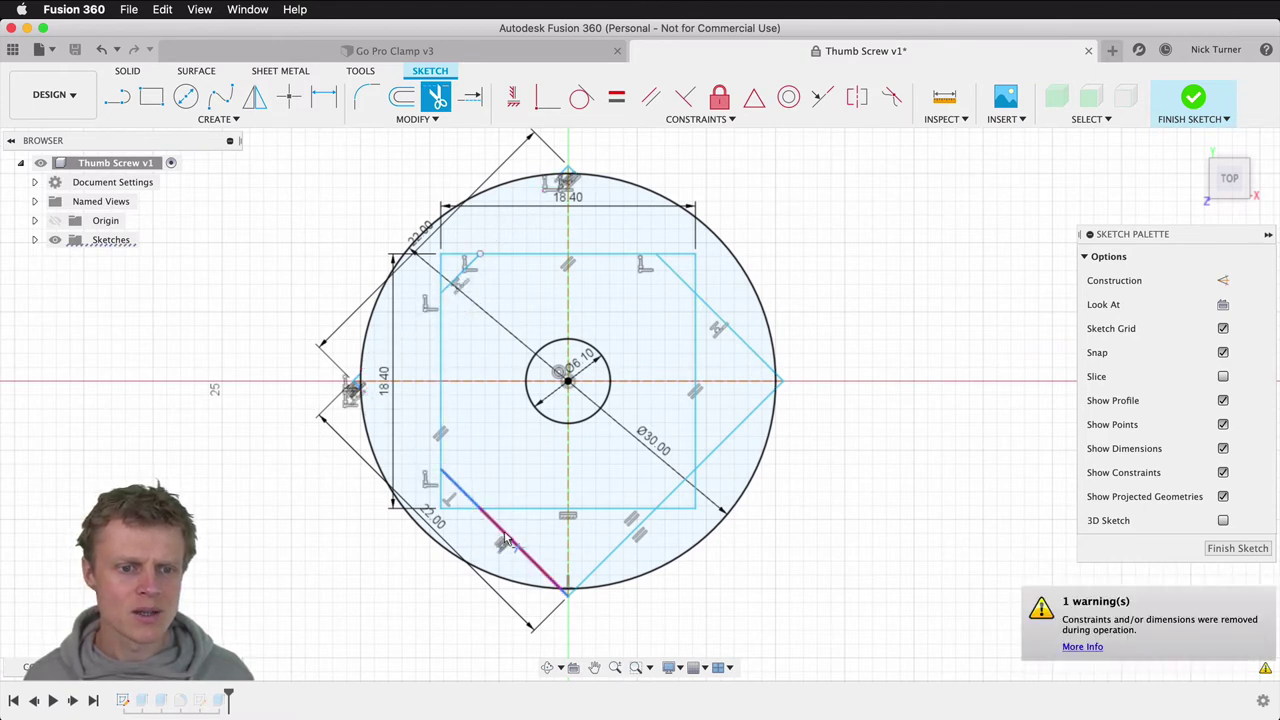
left_click(505, 540)
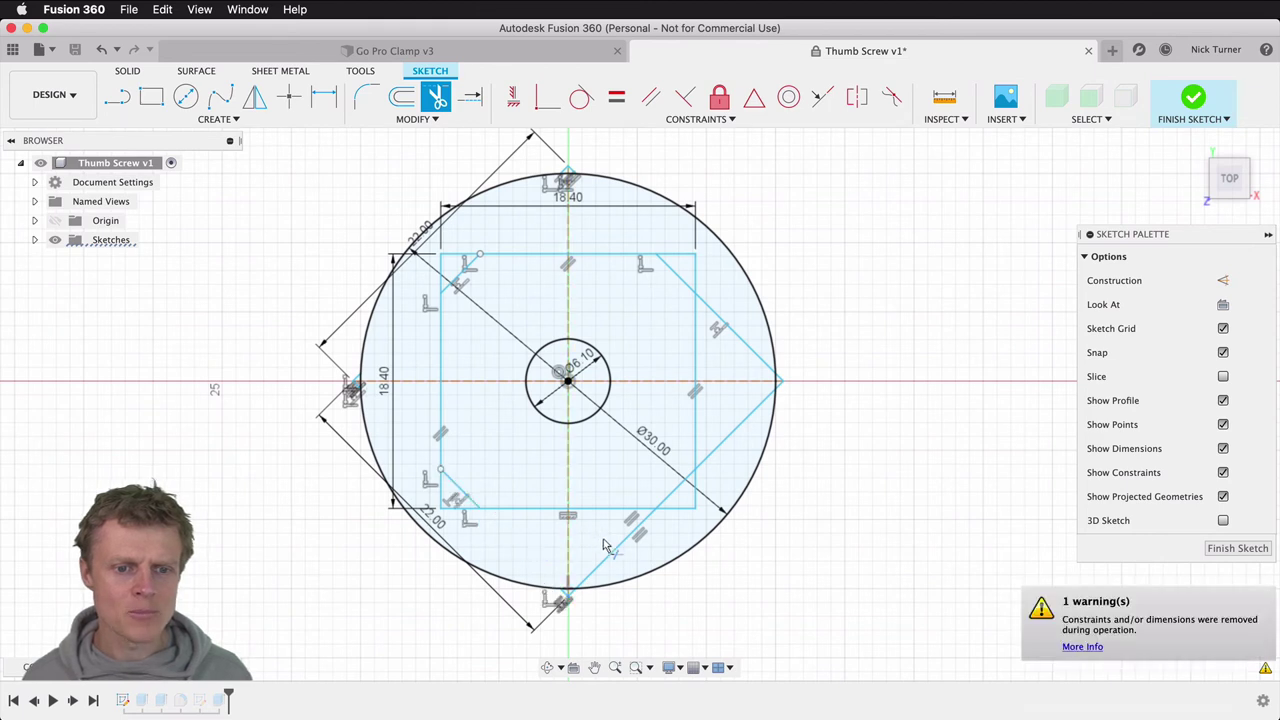
left_click(715, 475)
left_click(730, 428)
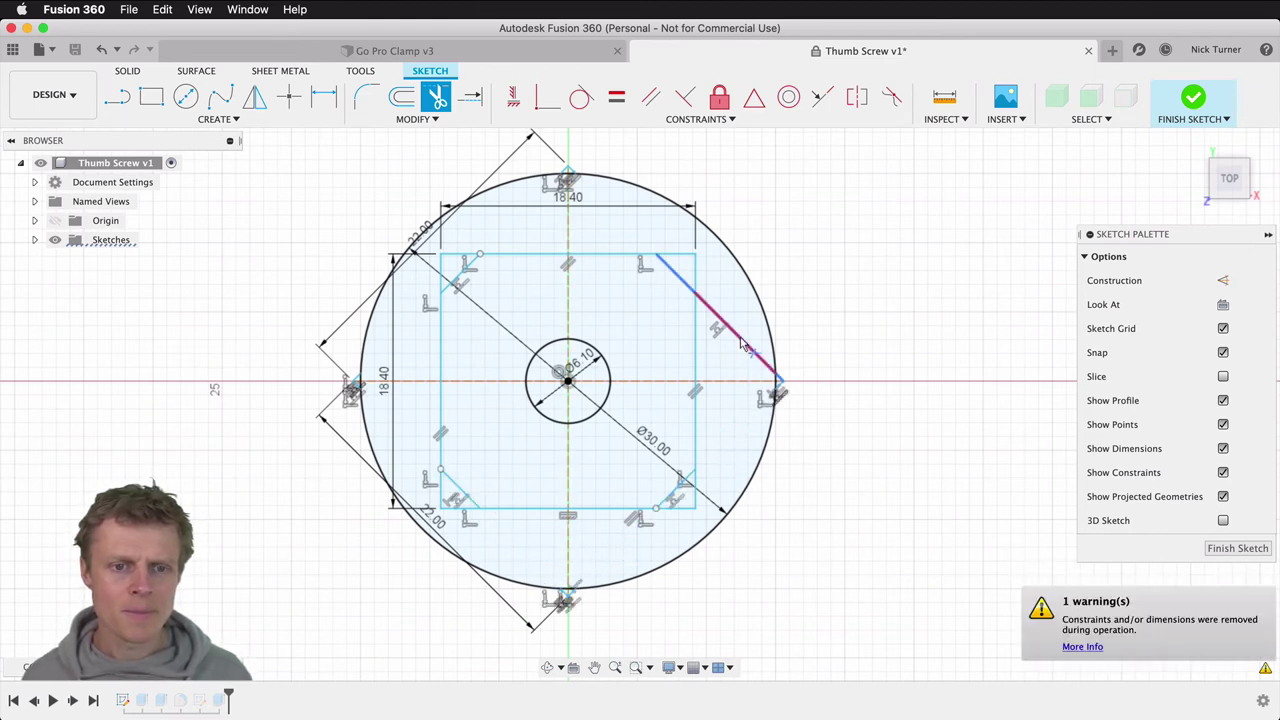
left_click(742, 345)
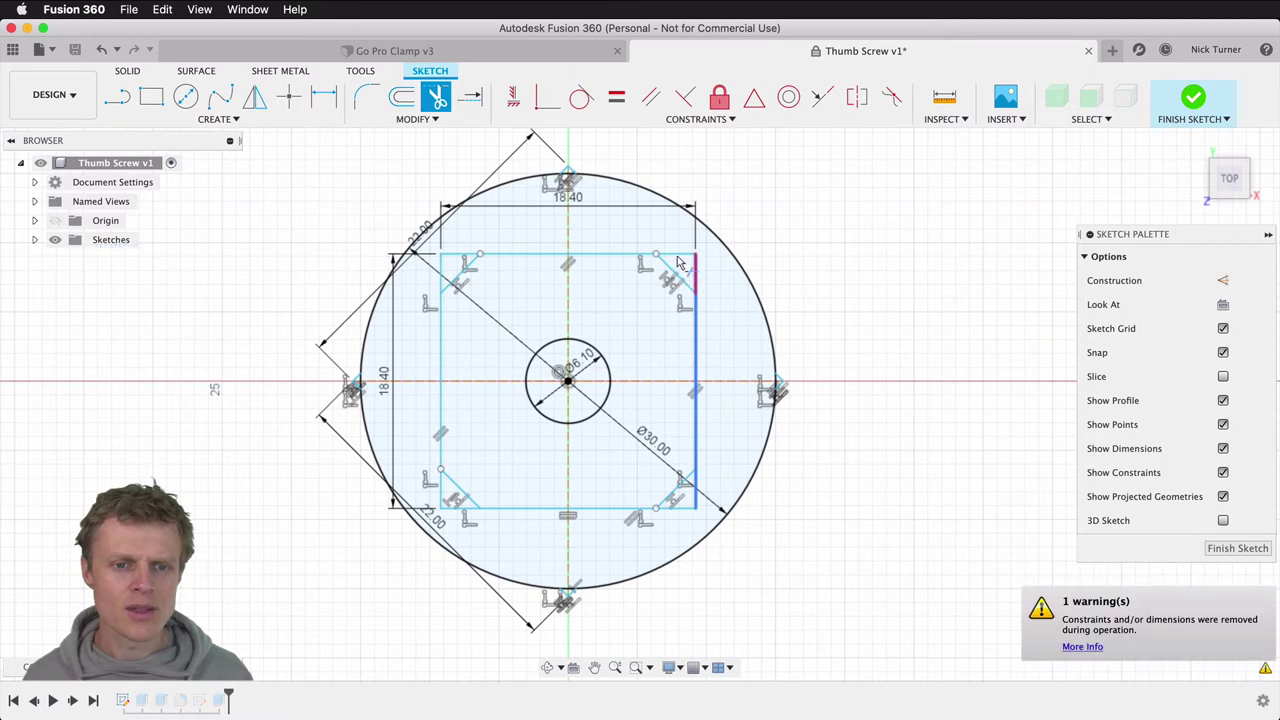
Step: Trim the leftover corner stubs of the square at its top, left and bottom
left_click(678, 258)
left_click(443, 268)
left_click(450, 265)
left_click(444, 281)
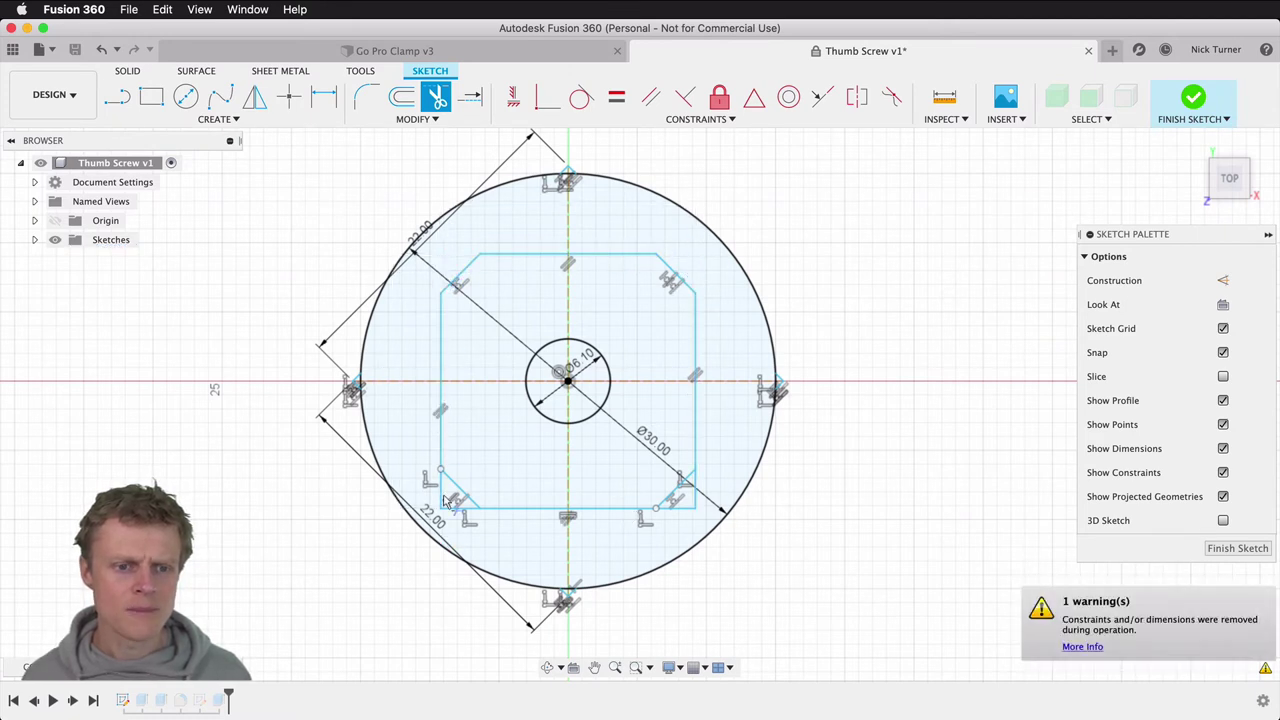
left_click(443, 497)
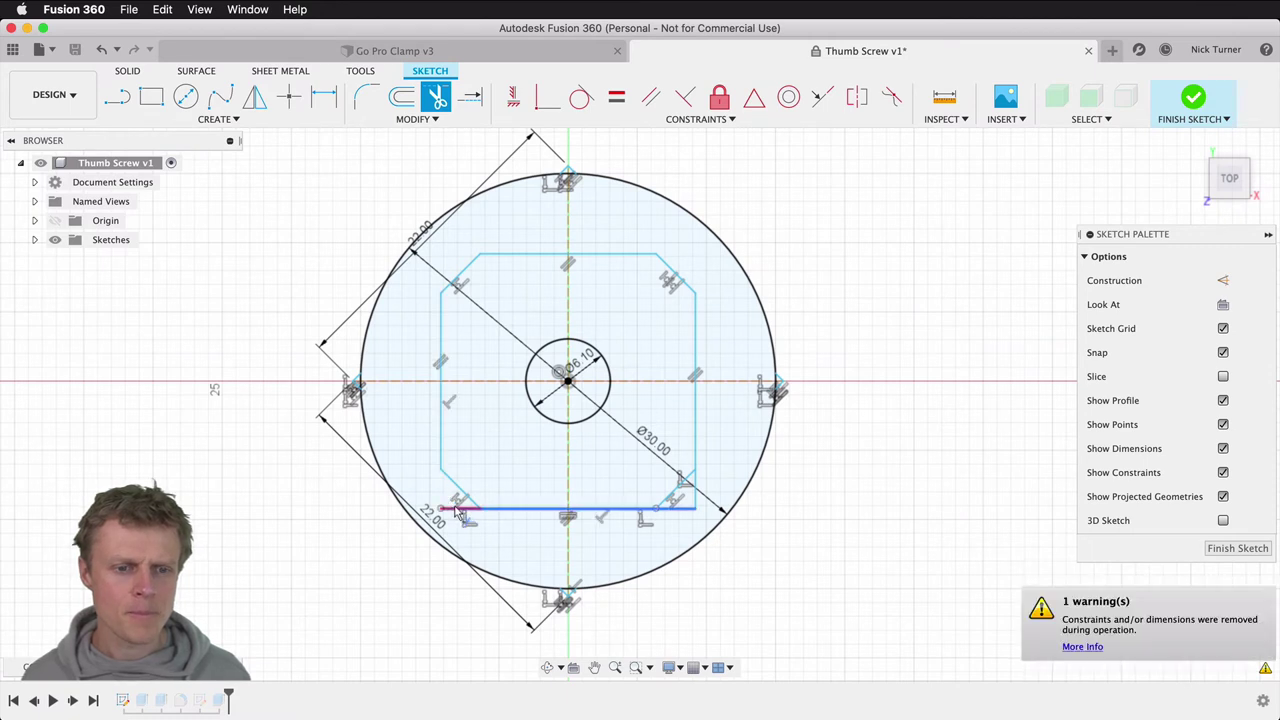
left_click(458, 510)
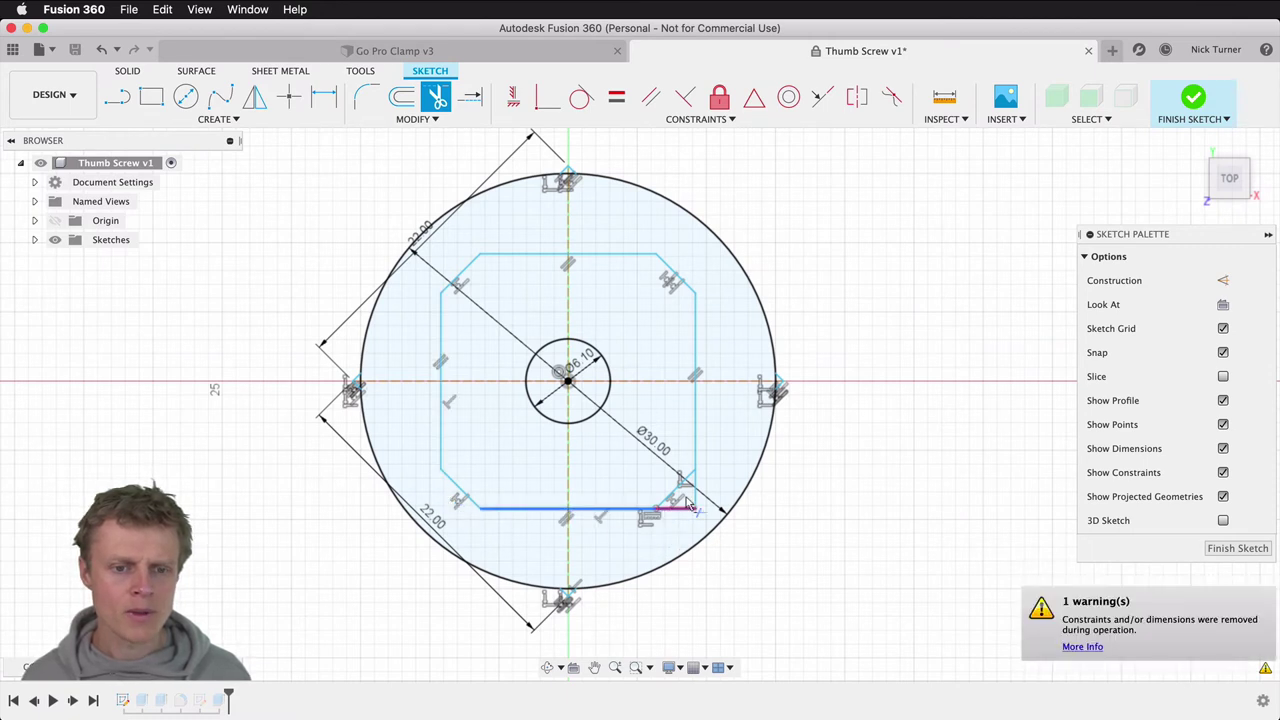
left_click(690, 505)
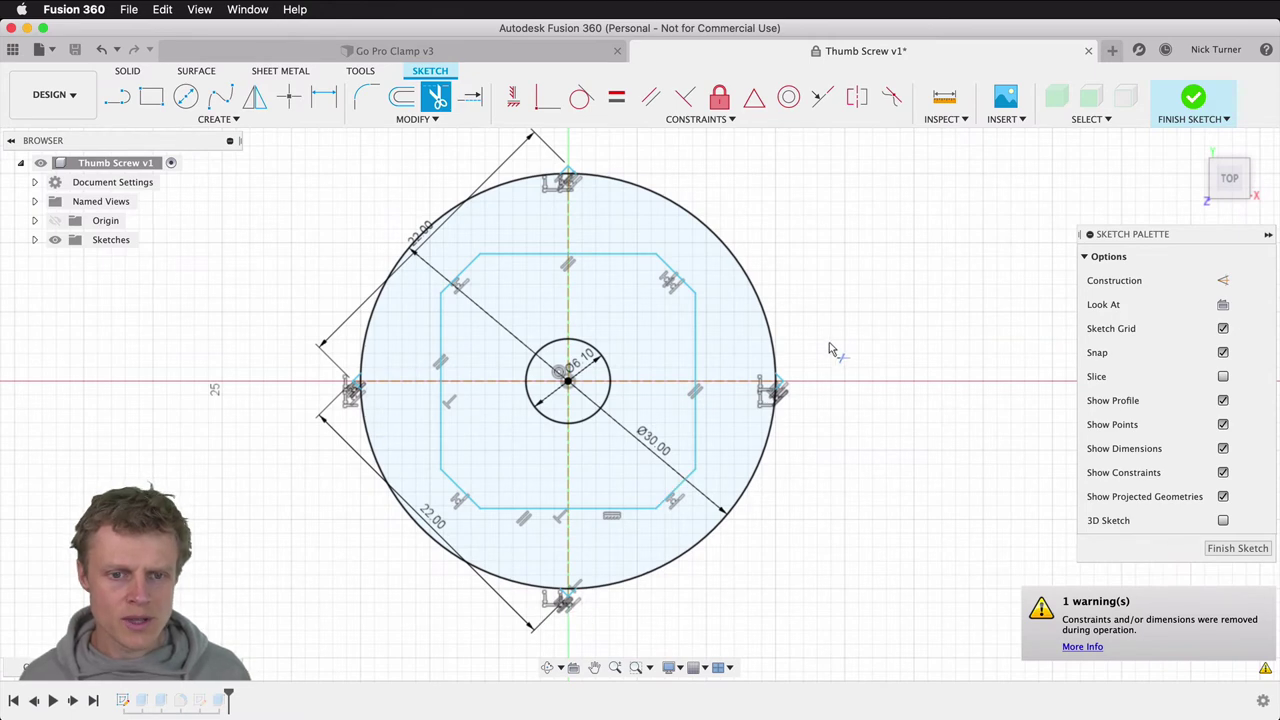
Step: Trim the stubs at the 30 mm circle's top, left and bottom, then zoom out
scroll(829, 342, "up", 5)
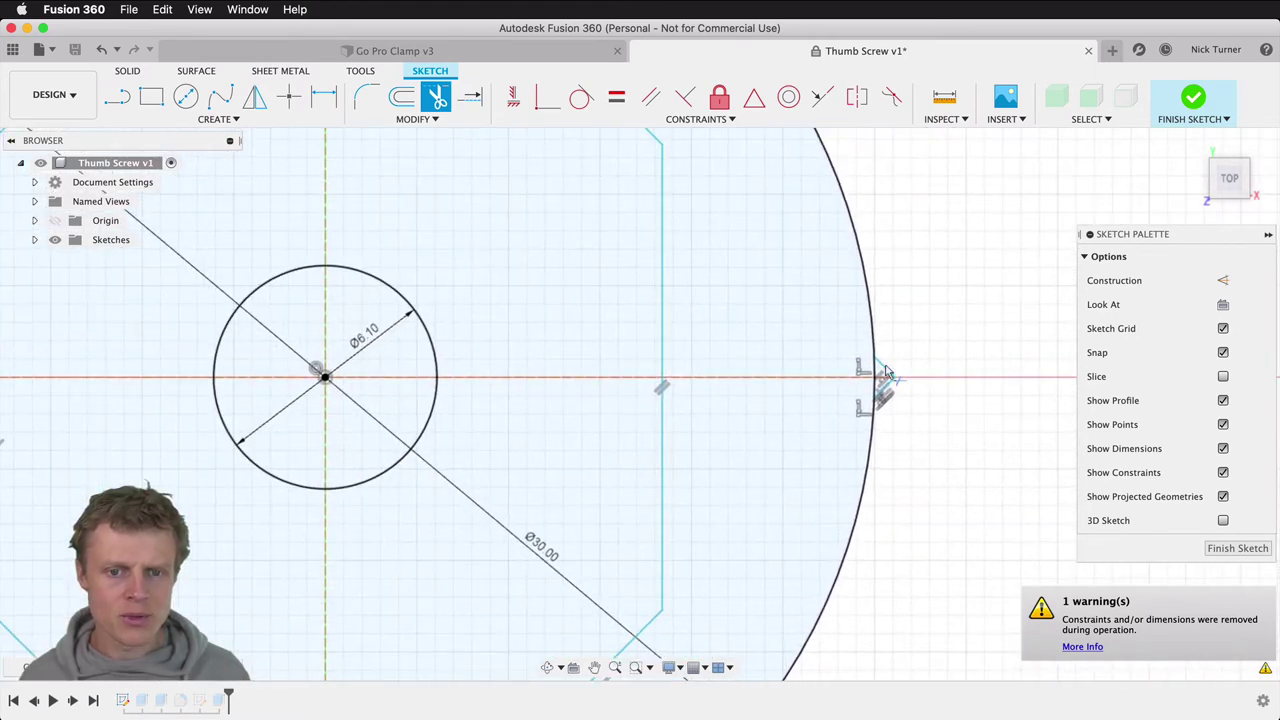
left_click(885, 375)
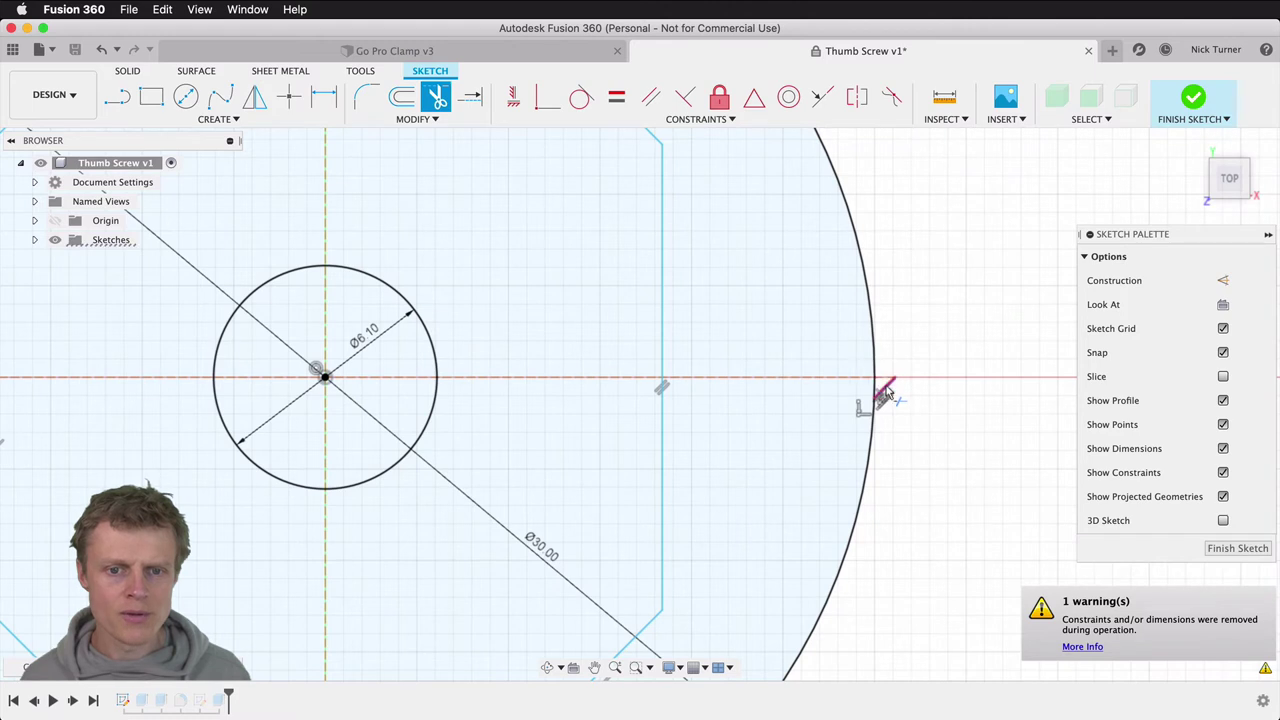
left_click(885, 390)
scroll(885, 392, "up", 10)
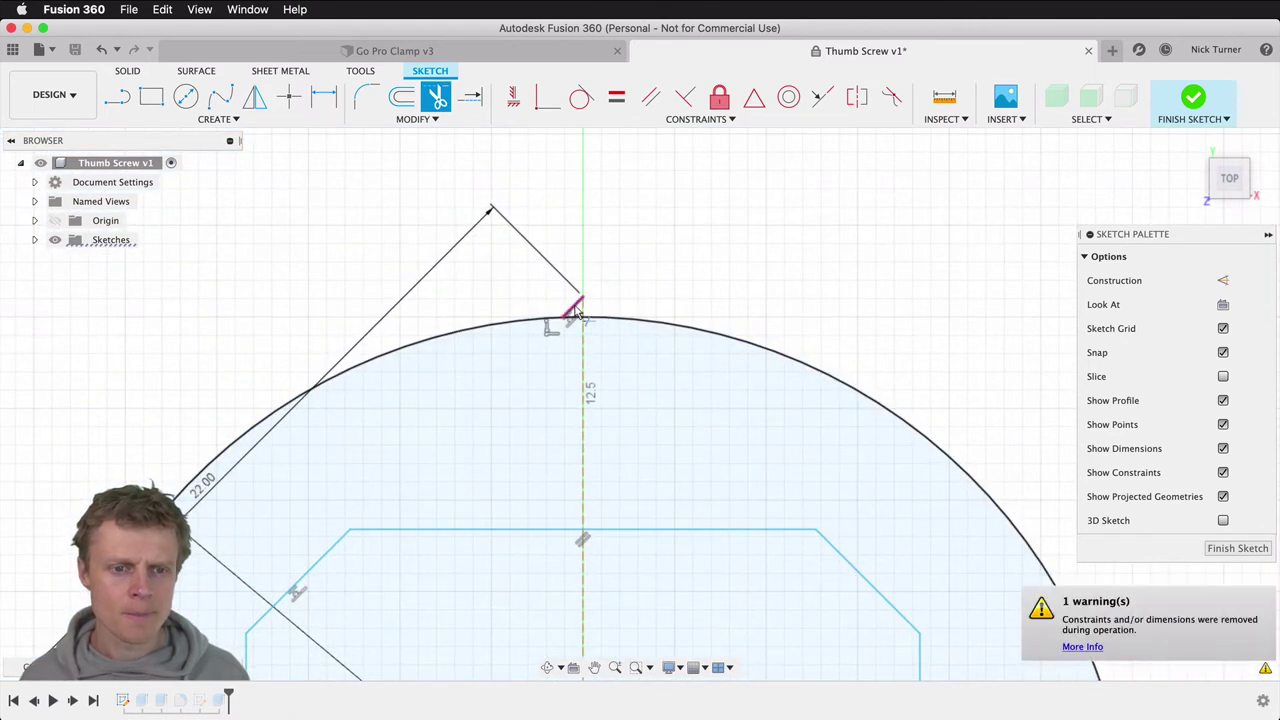
left_click(576, 312)
scroll(576, 312, "left", 10)
scroll(576, 312, "down", 5)
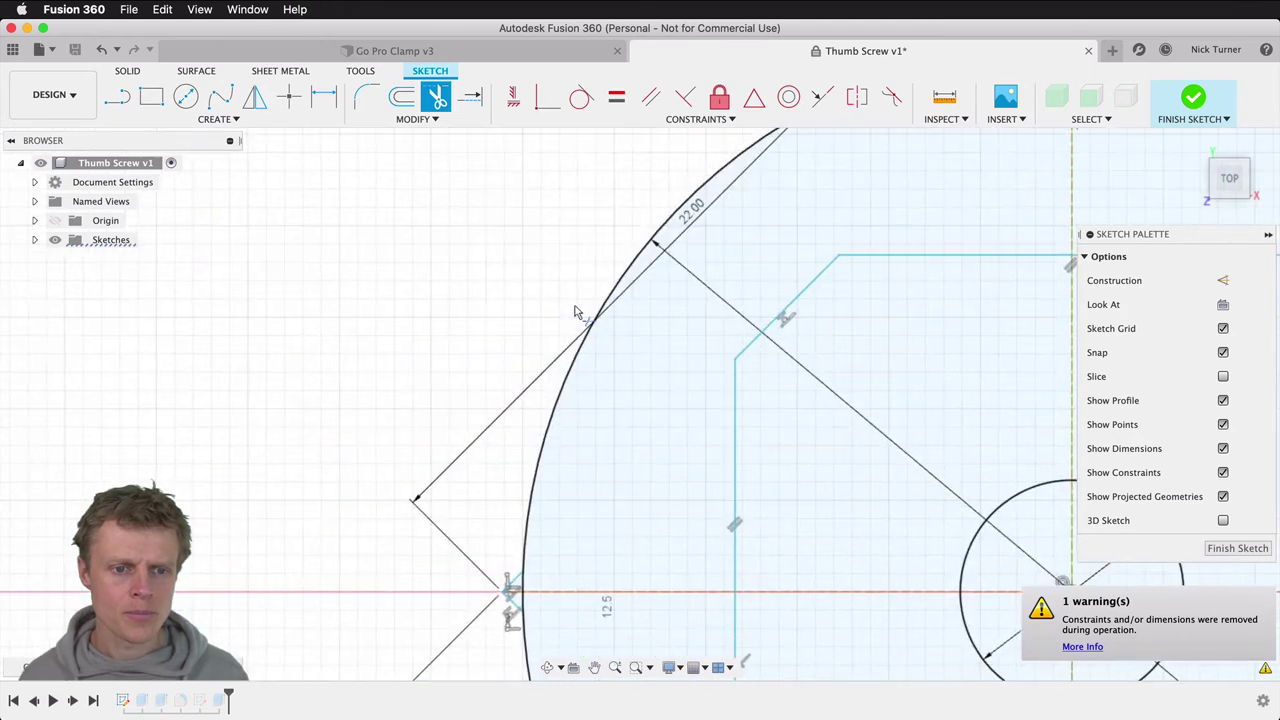
scroll(576, 312, "down", 8)
scroll(576, 312, "left", 4)
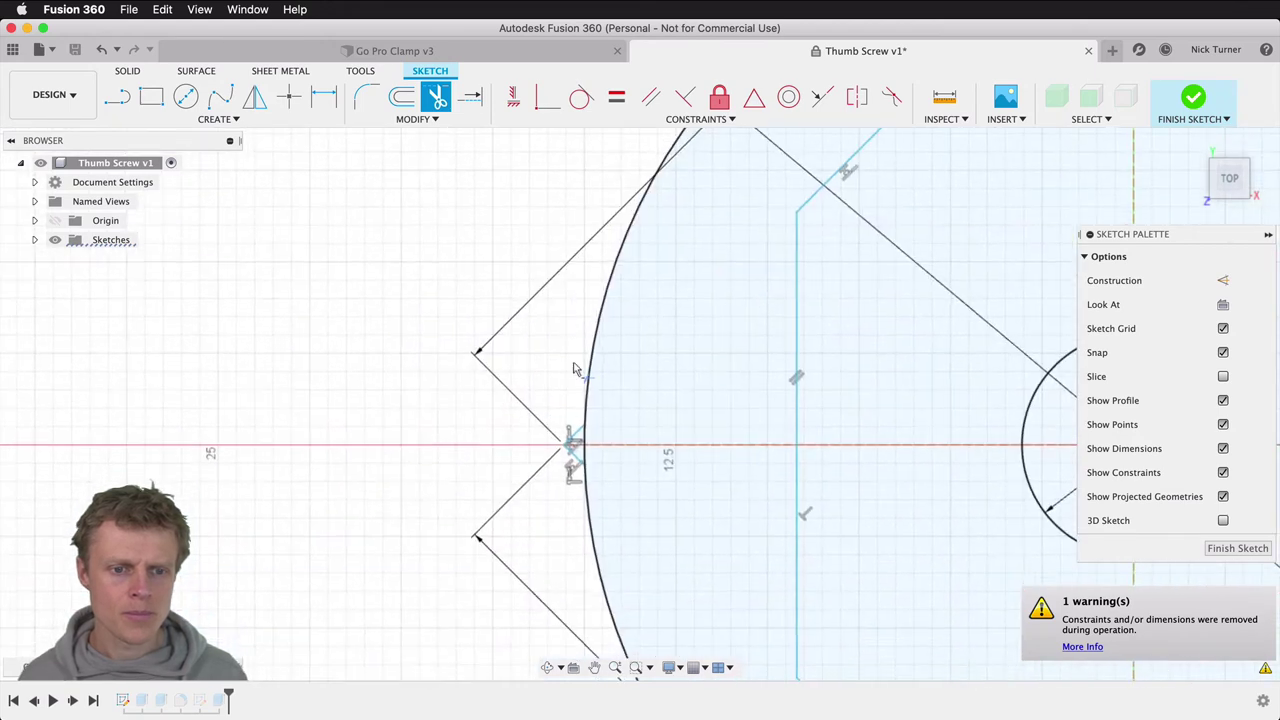
left_click(575, 460)
scroll(575, 460, "down", 10)
scroll(575, 460, "right", 6)
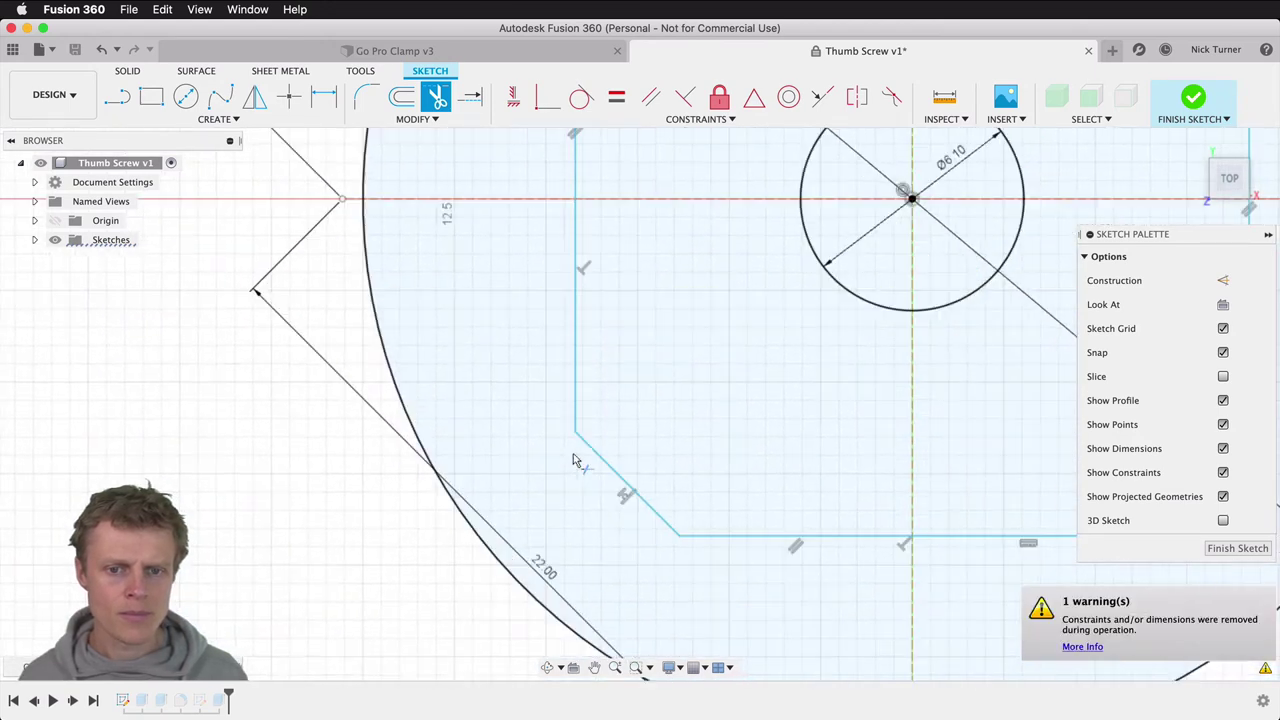
scroll(575, 460, "down", 6)
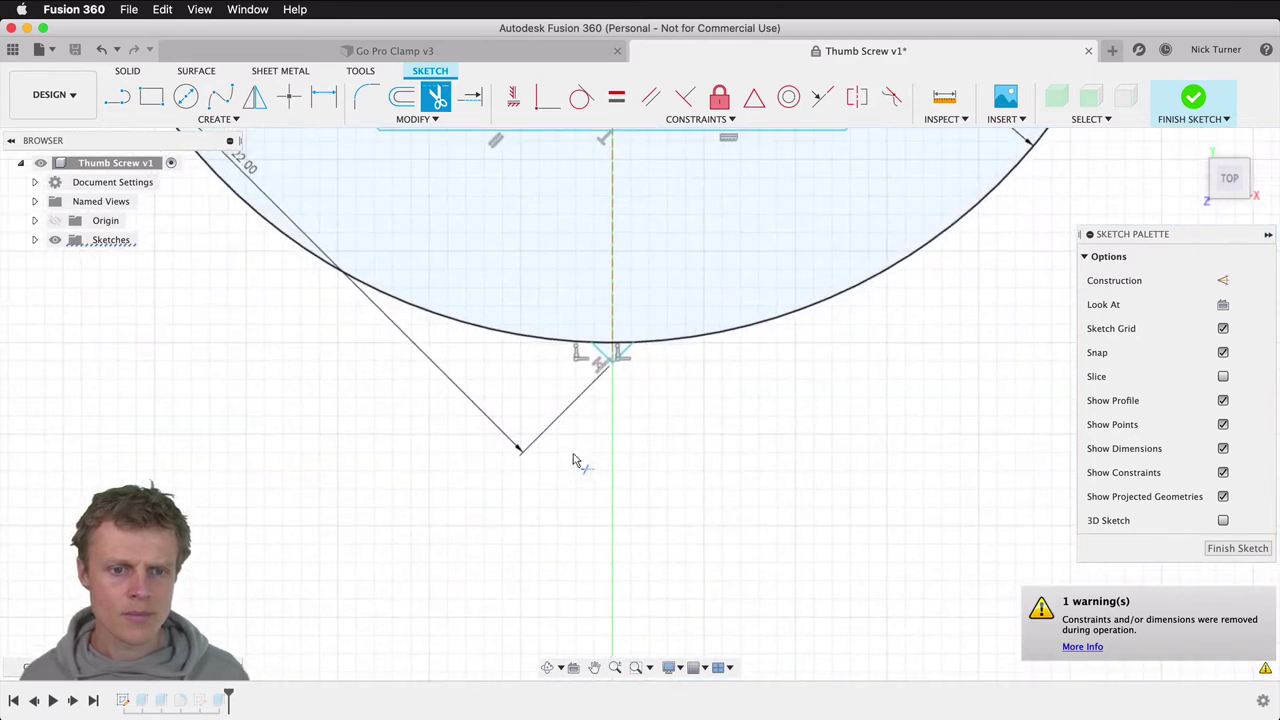
left_click(614, 362)
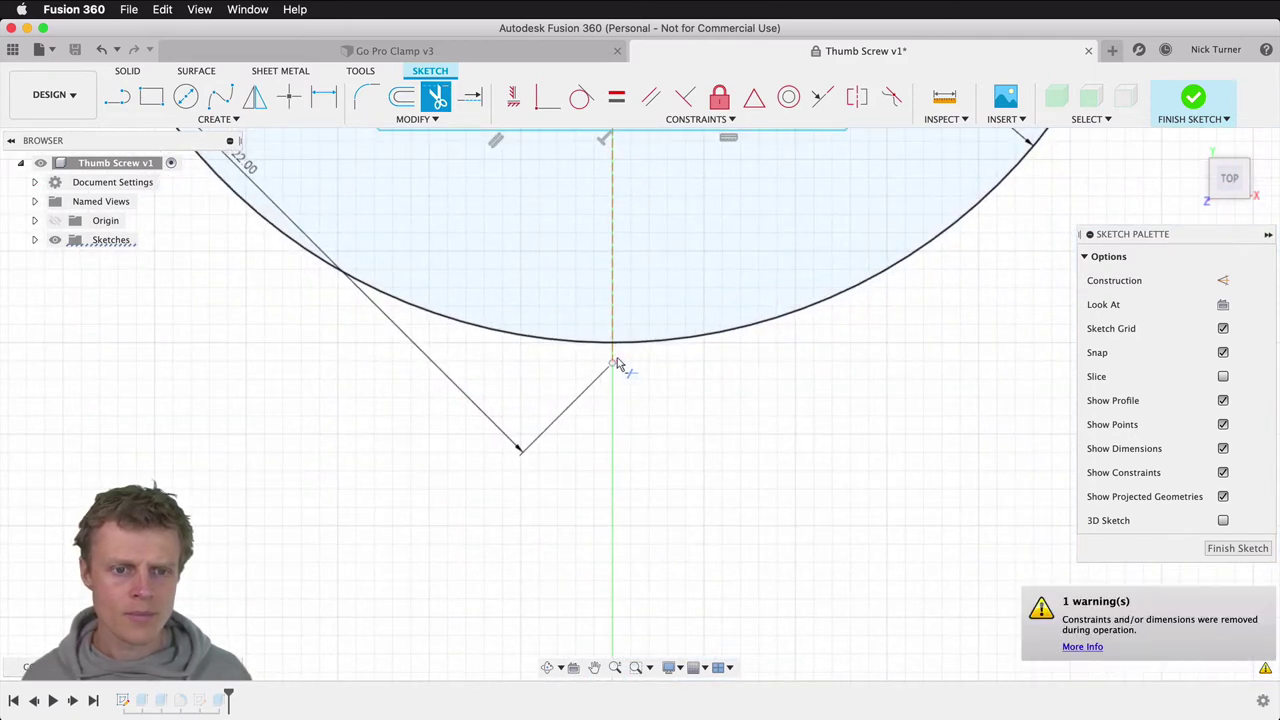
scroll(619, 366, "down", 3)
scroll(619, 366, "down", 5)
scroll(619, 366, "up", 10)
scroll(619, 366, "left", 3)
Step: Exit Trim and delete both construction lines along with their 22.00 dimensions
key("Escape")
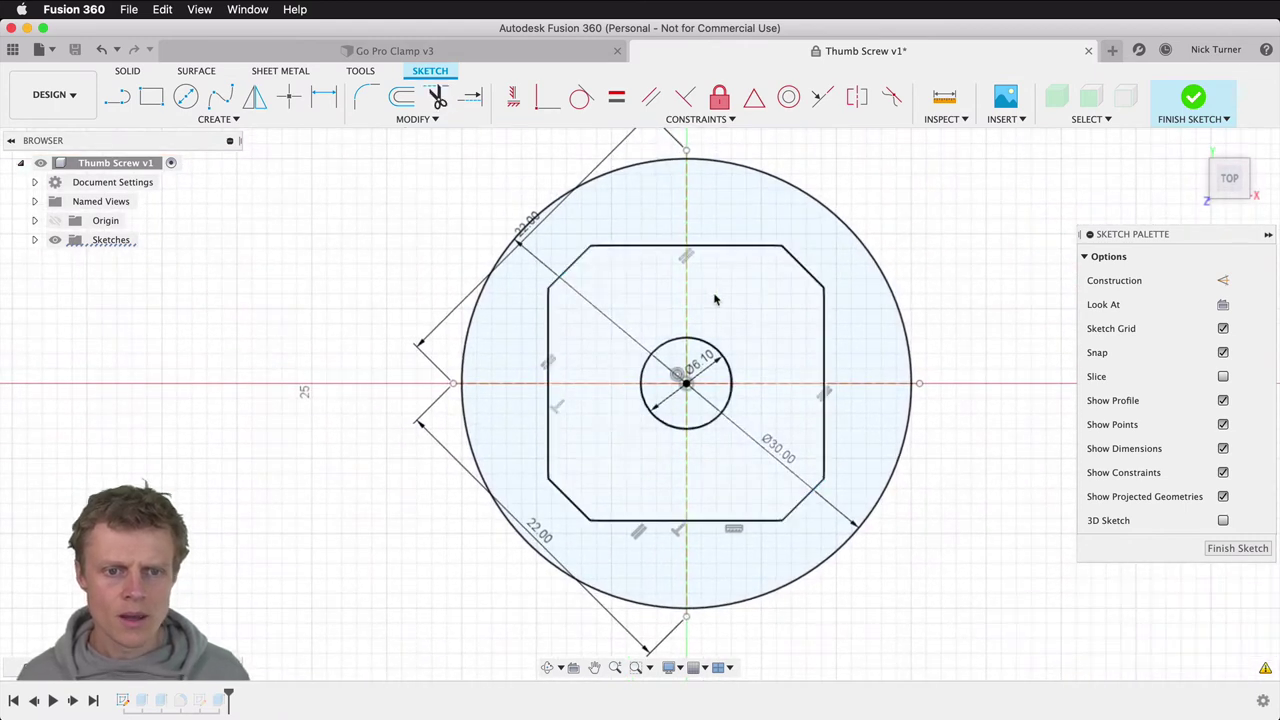
scroll(700, 240, "up", 1)
left_click(687, 213)
left_click(687, 213)
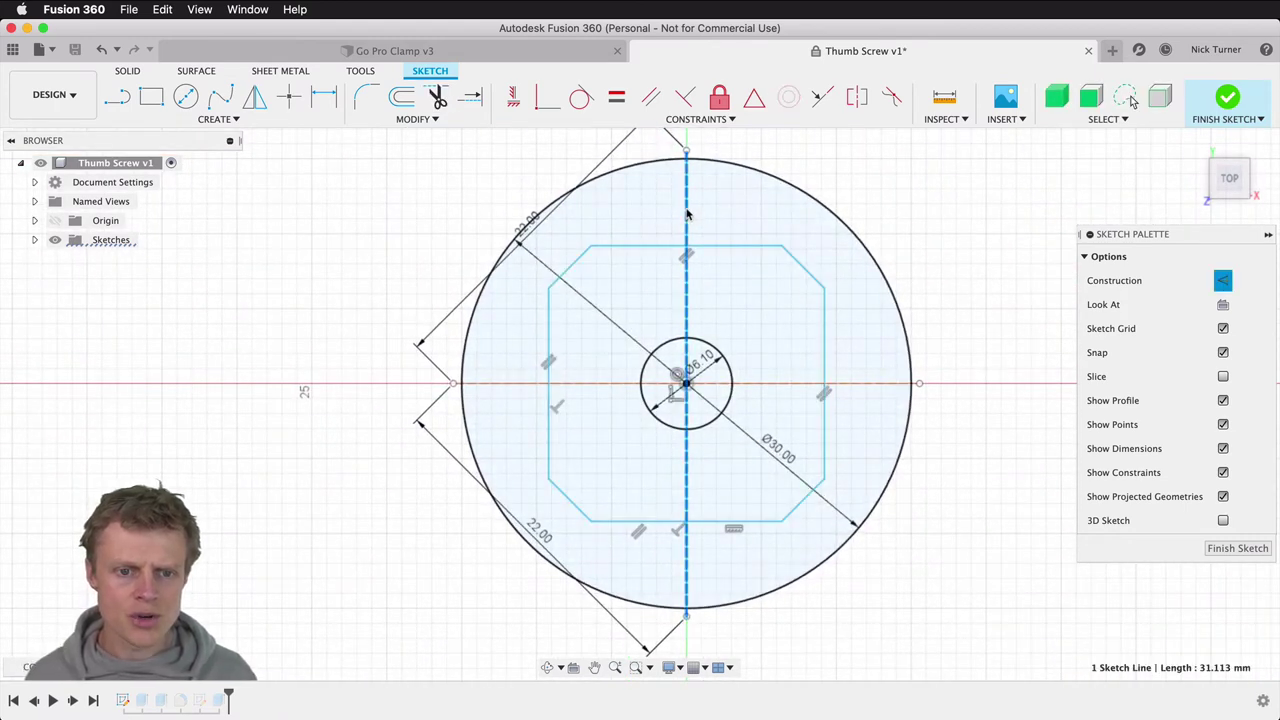
key("Delete")
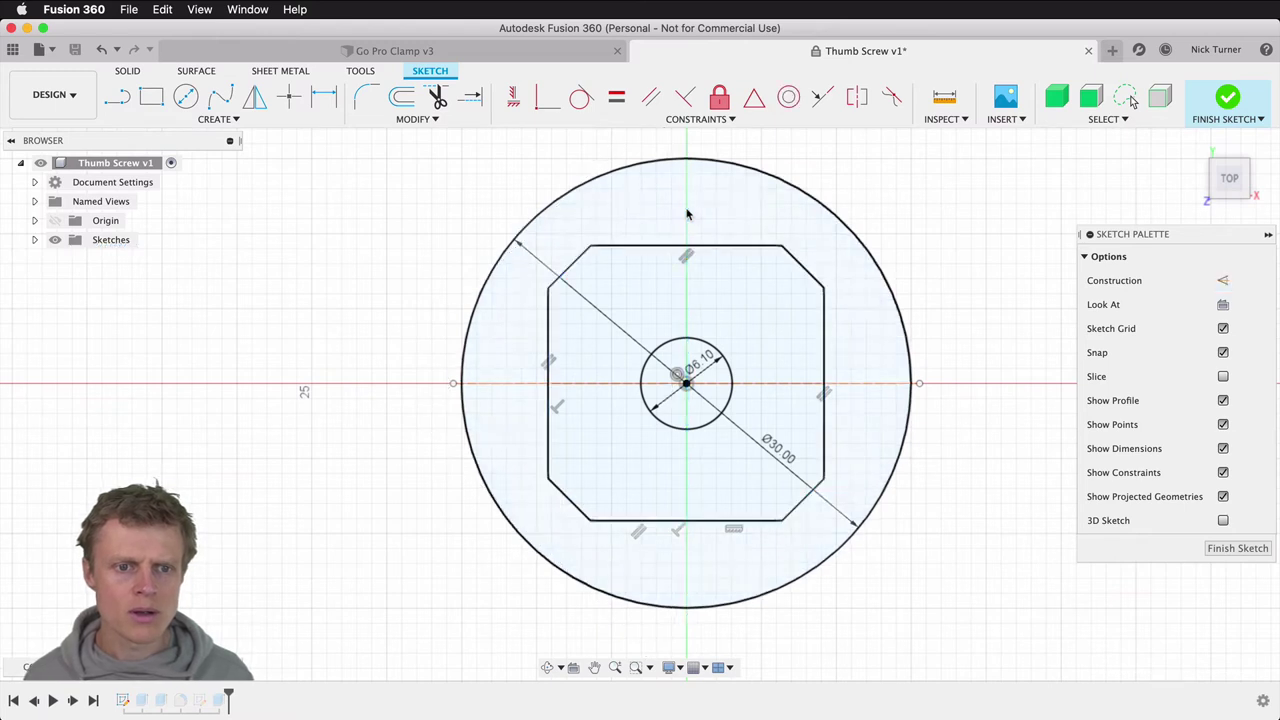
left_click(494, 384)
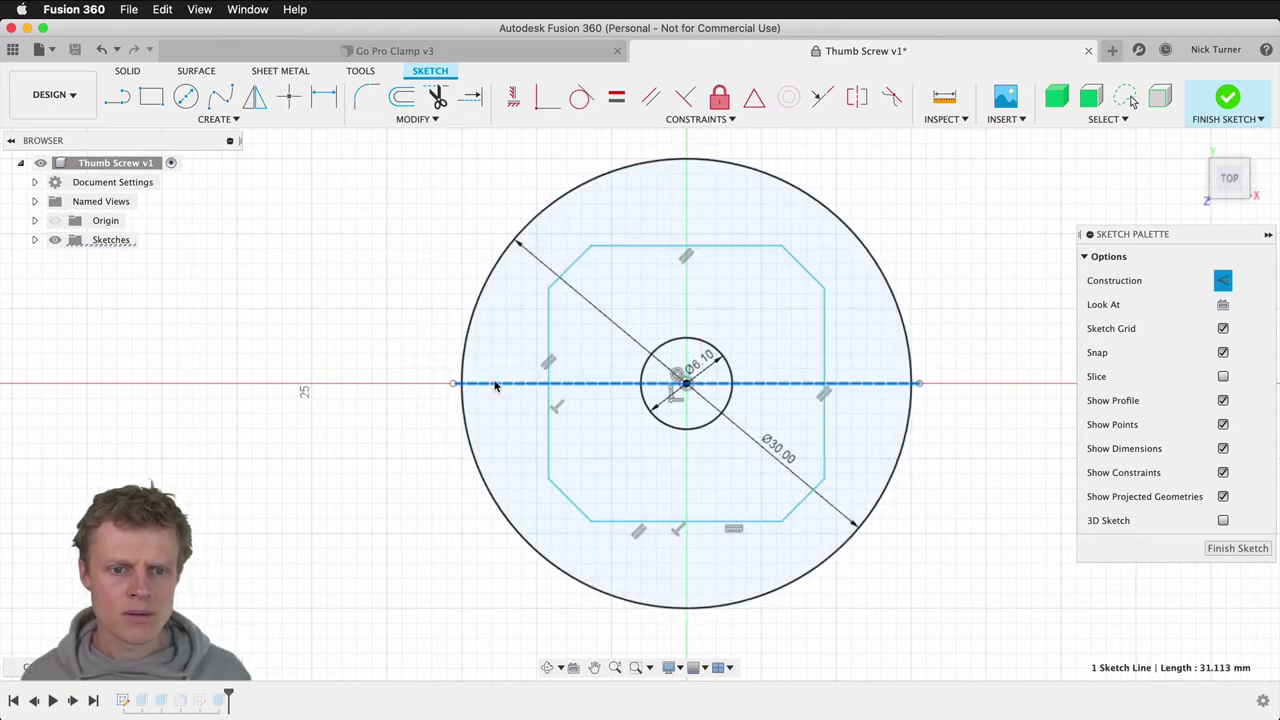
key("Delete")
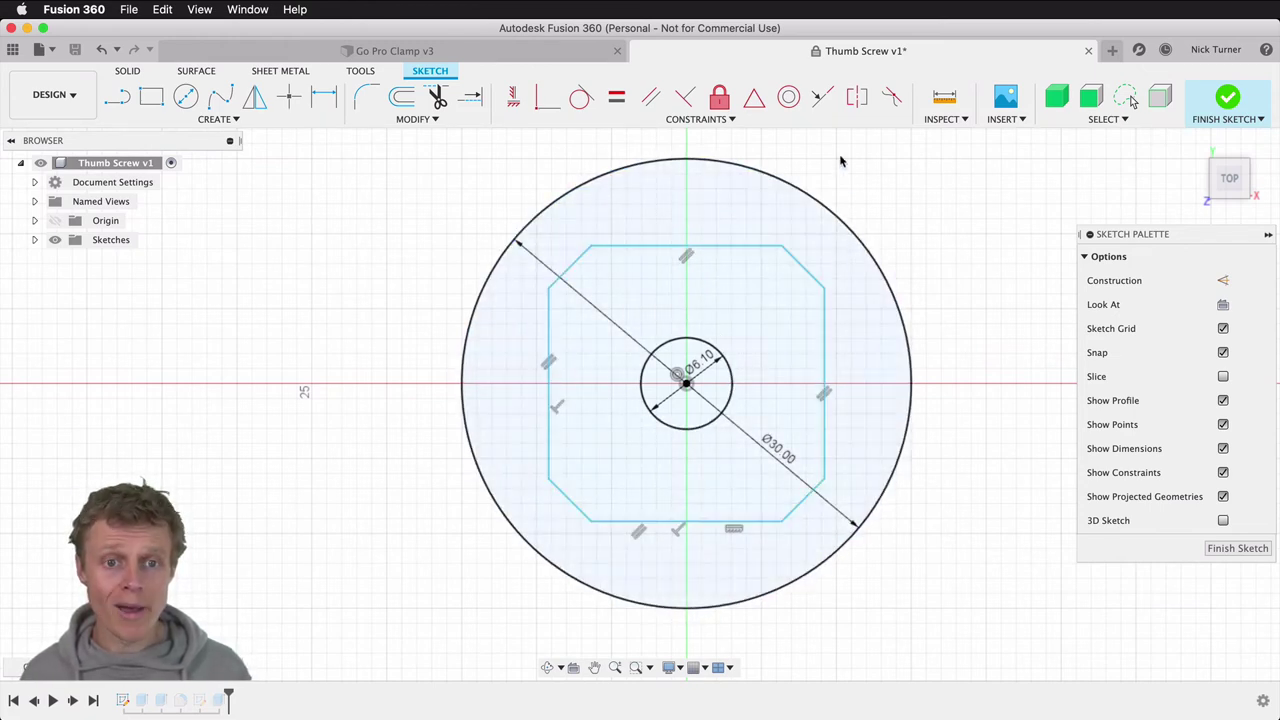
left_click(1112, 122)
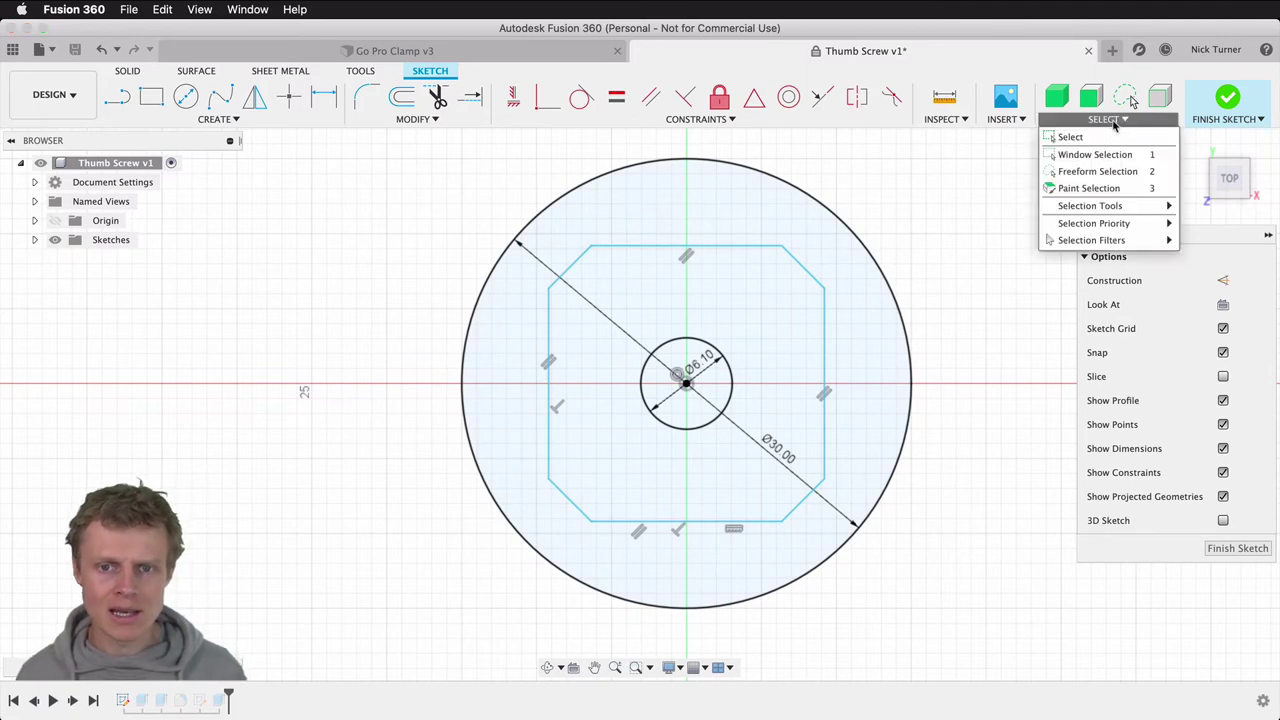
mouse_move(1130, 245)
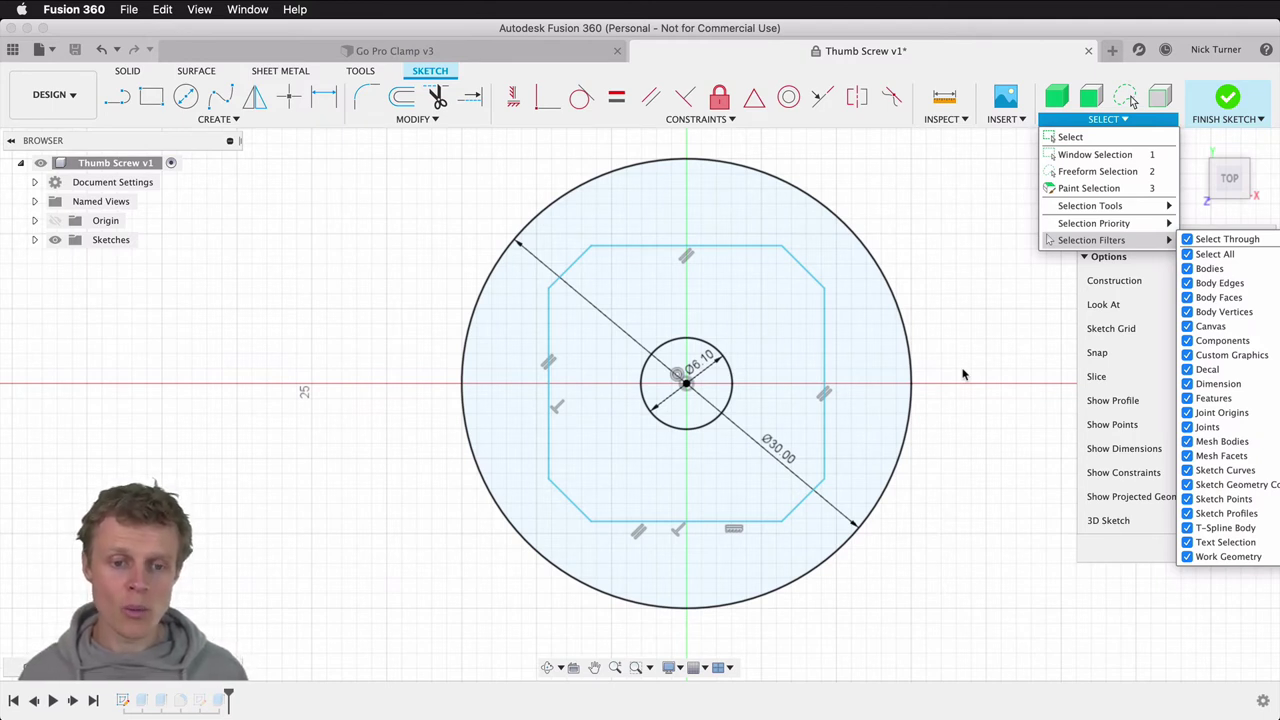
left_click(962, 373)
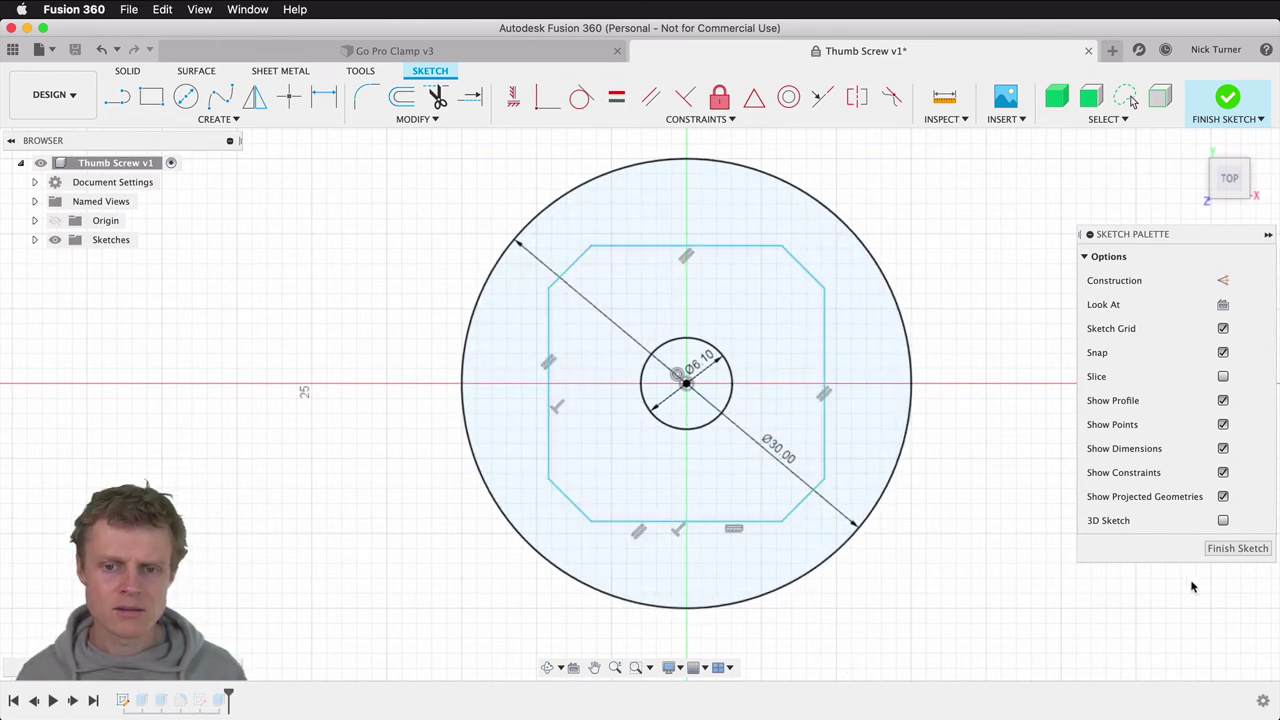
Step: Finish the sketch and turn off the Layout Grid
left_click(1224, 549)
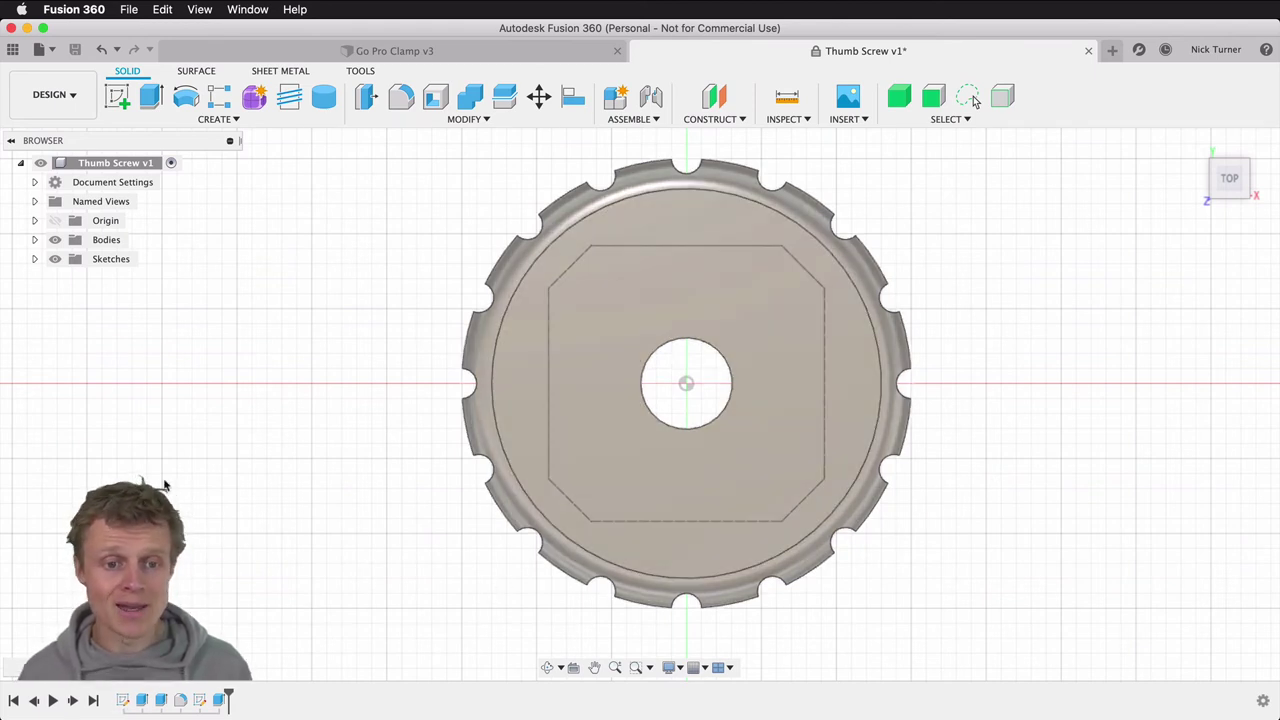
left_click(703, 667)
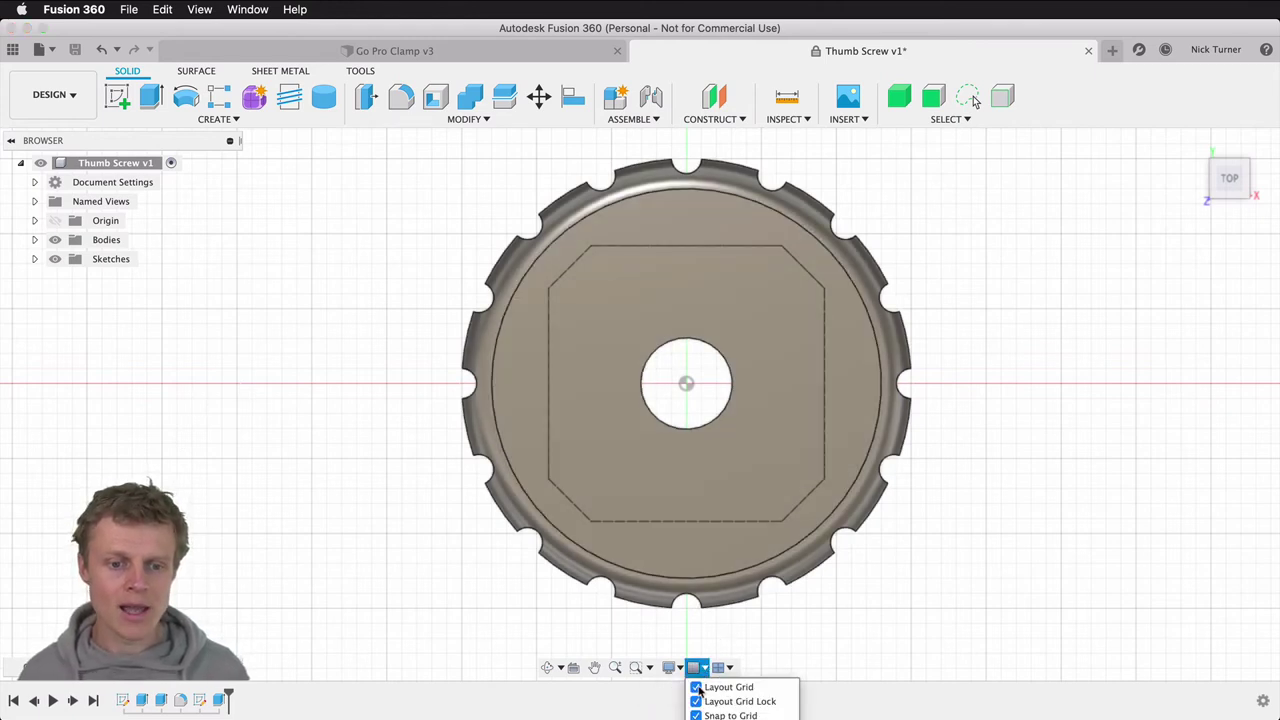
left_click(697, 688)
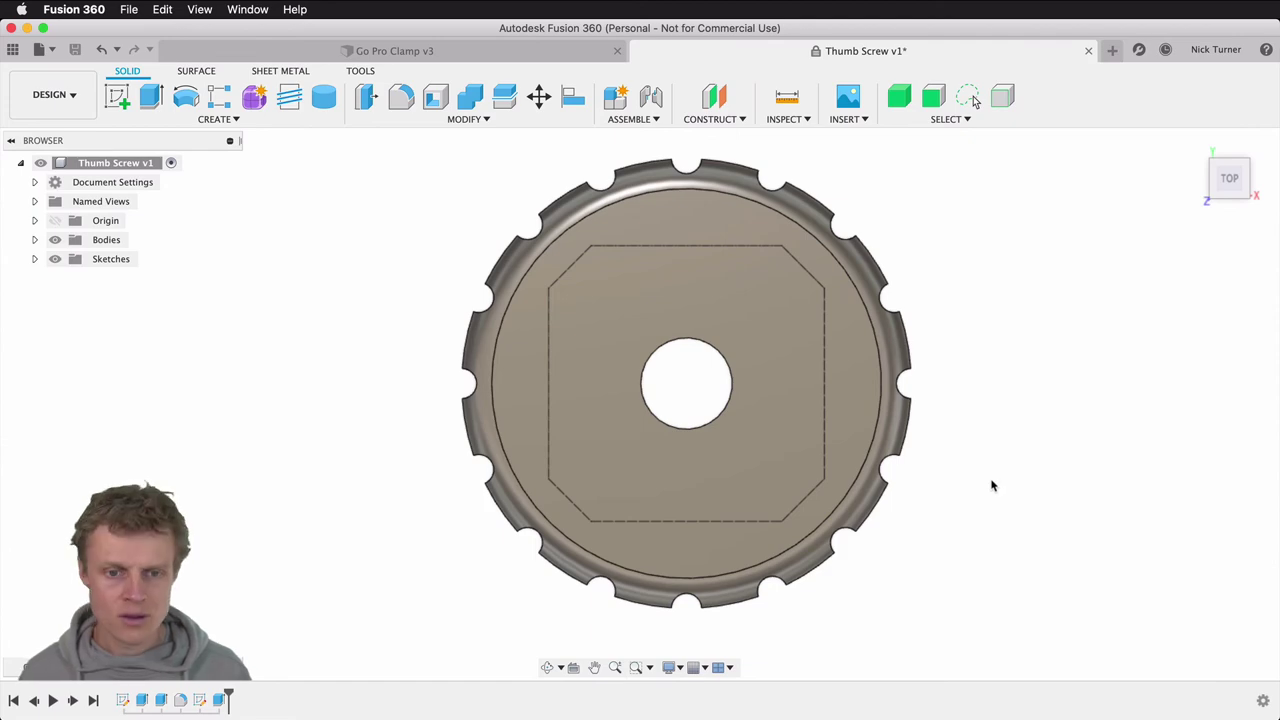
Step: Zoom the view to inspect the knob's underside and its chamfered-square recess
scroll(992, 486, "down", 10, "shift")
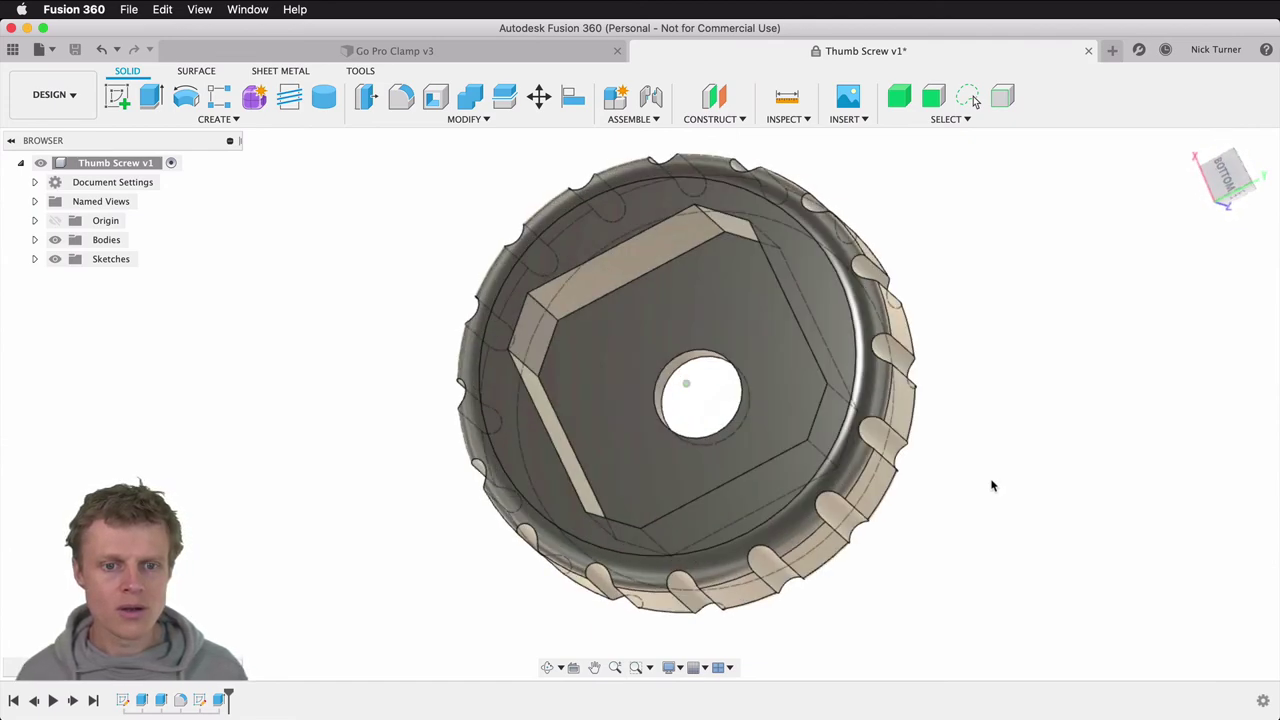
scroll(992, 486, "down", 10, "shift")
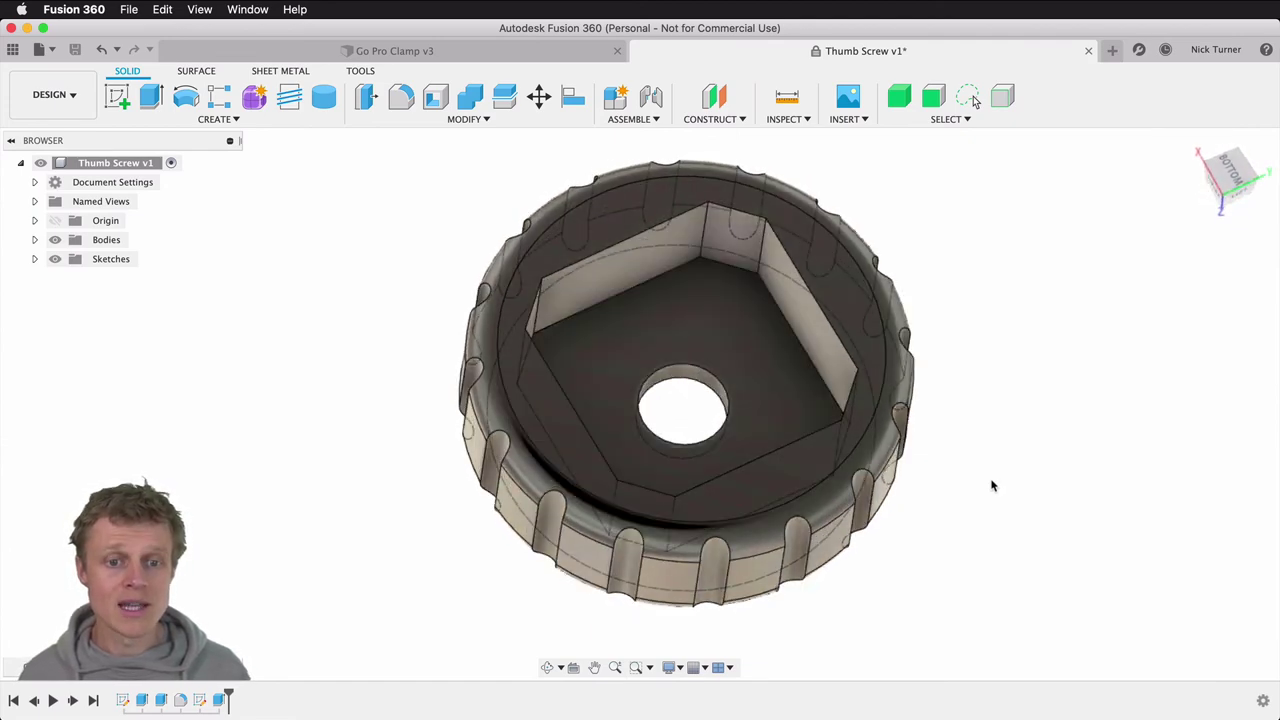
scroll(992, 486, "up", 3)
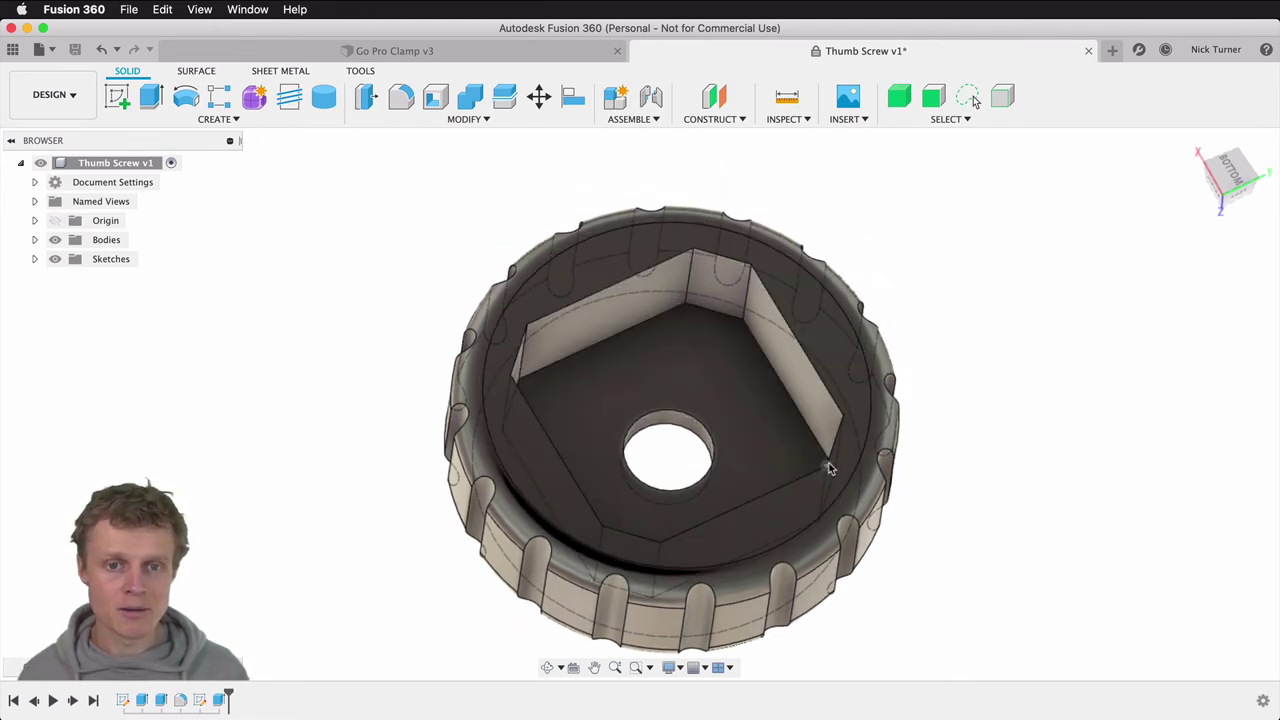
left_click(787, 96)
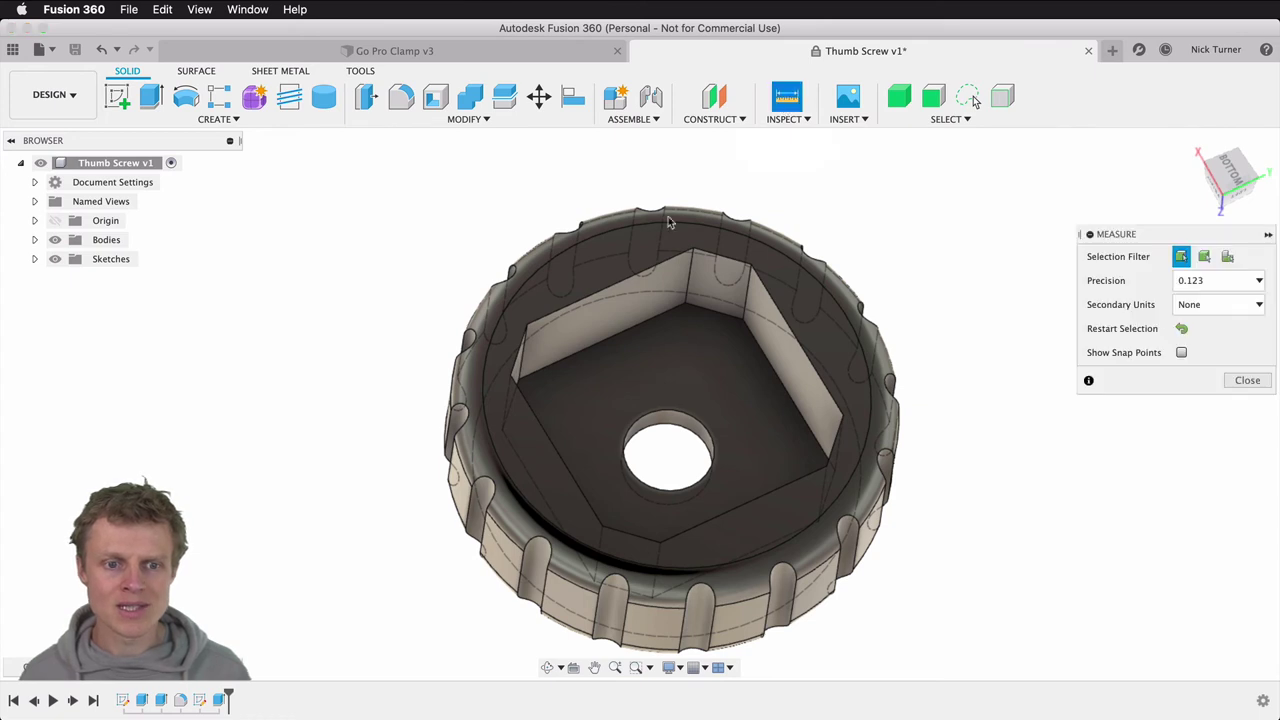
left_click(519, 360)
left_click(838, 440)
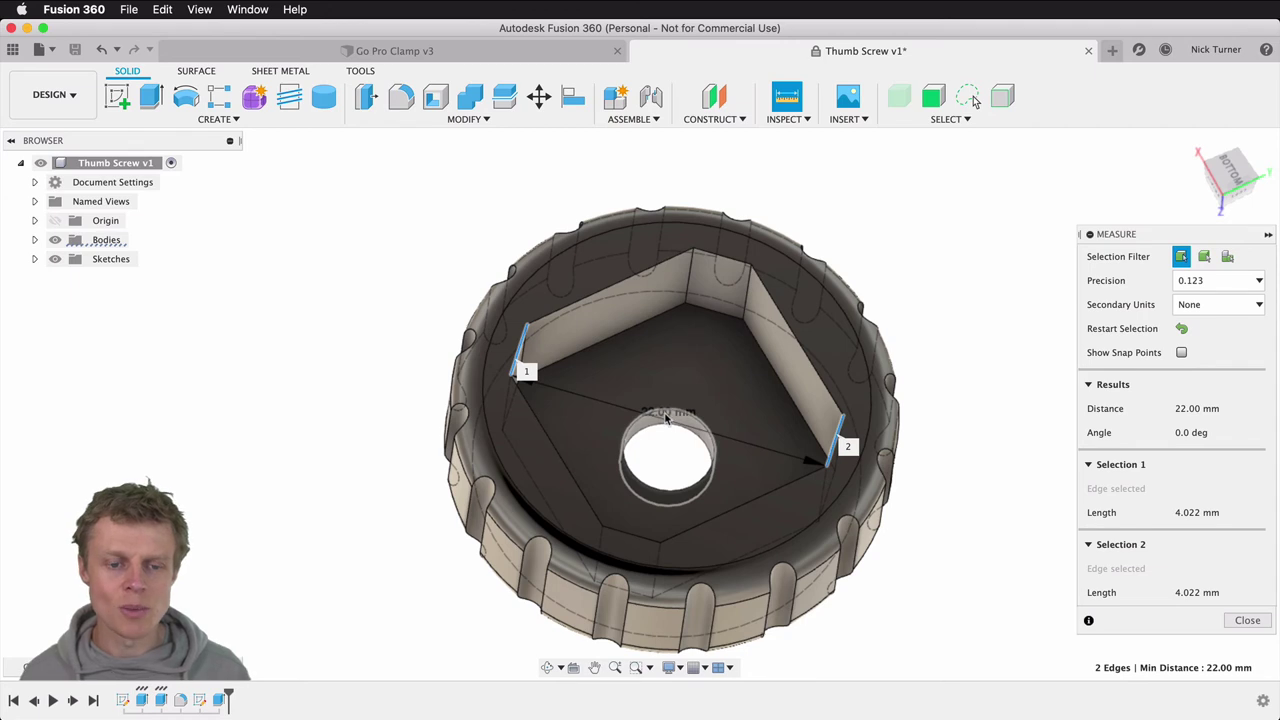
key("Escape")
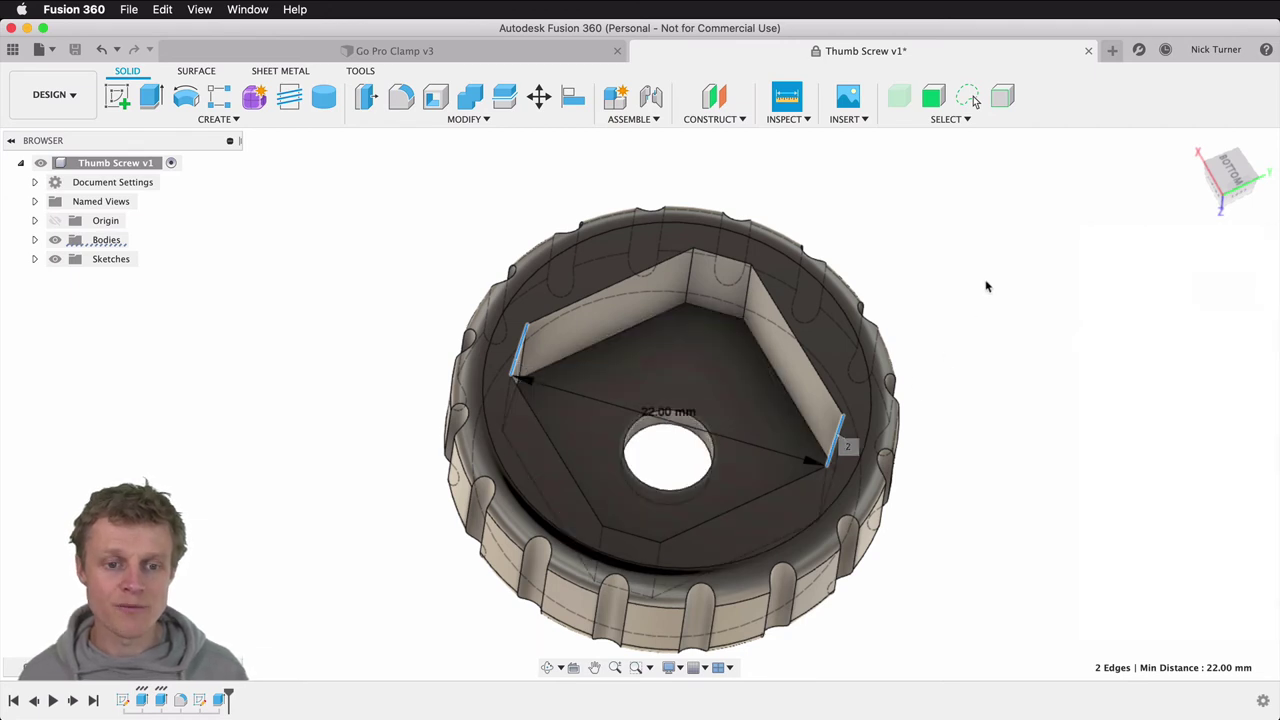